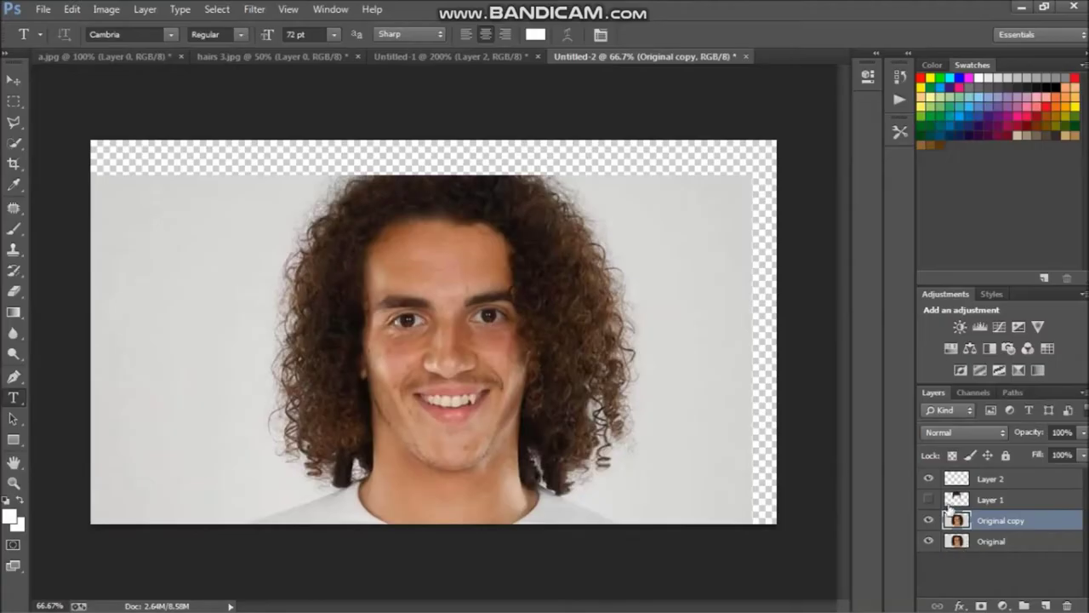
- Delete the hidden Layer 1 and drag empty Layer 2 below both Original layers
{"action": "right_click", "coordinate": [953, 507]}
{"action": "left_click", "coordinate": [936, 80]}
{"action": "left_click", "coordinate": [479, 231]}
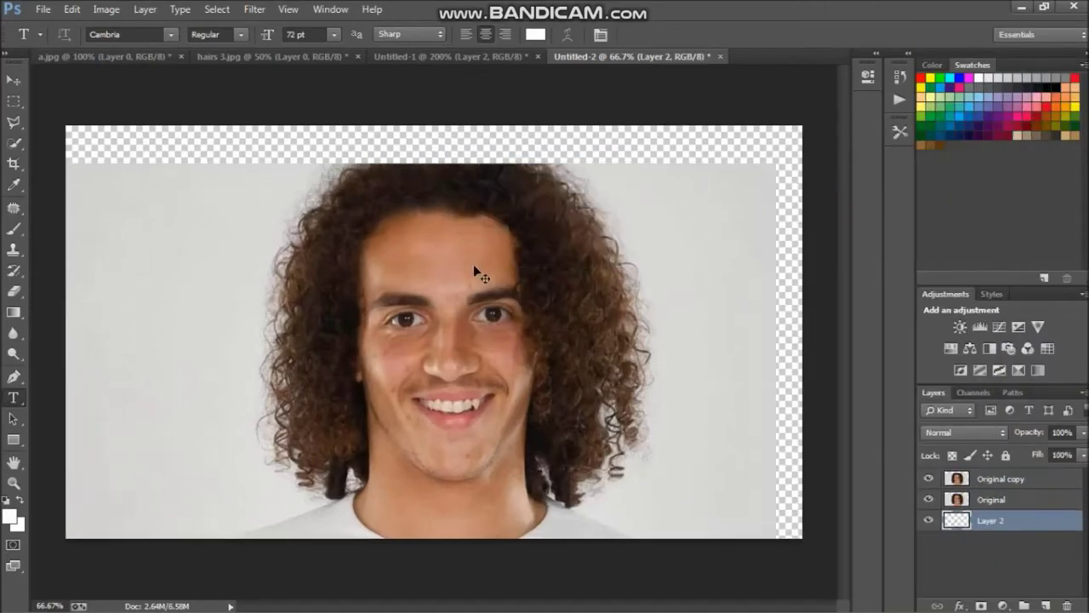
{"action": "left_click_drag", "start_coordinate": [583, 275], "coordinate": [516, 327]}
- Patch away the blemishes on the left cheek and chin
{"action": "key", "text": "Return"}
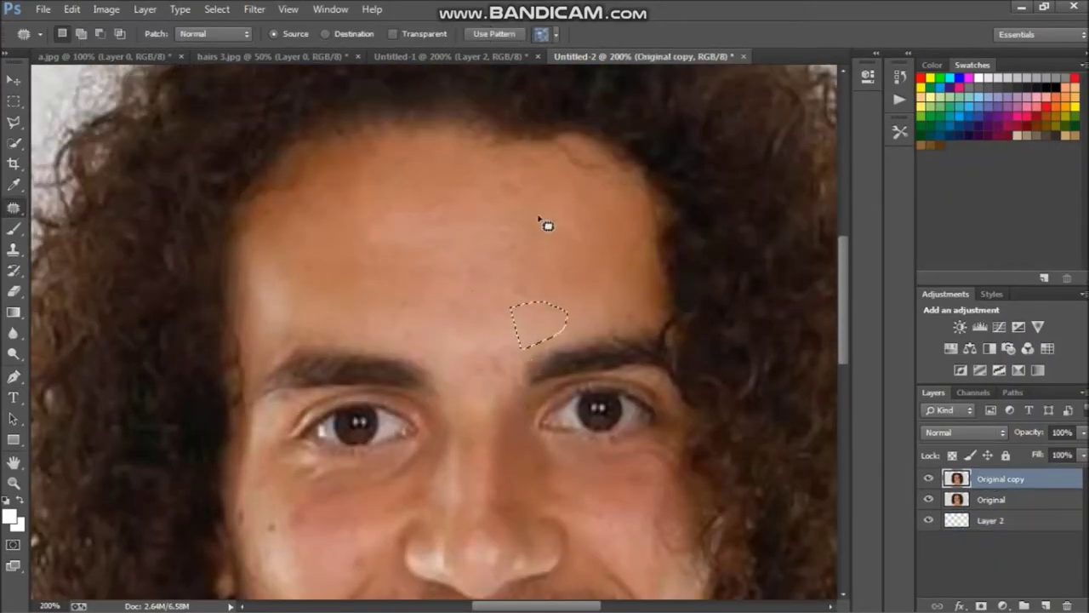
{"action": "scroll", "coordinate": [467, 285], "scroll_direction": "down", "scroll_amount": 5}
{"action": "left_click_drag", "start_coordinate": [332, 283], "coordinate": [371, 275]}
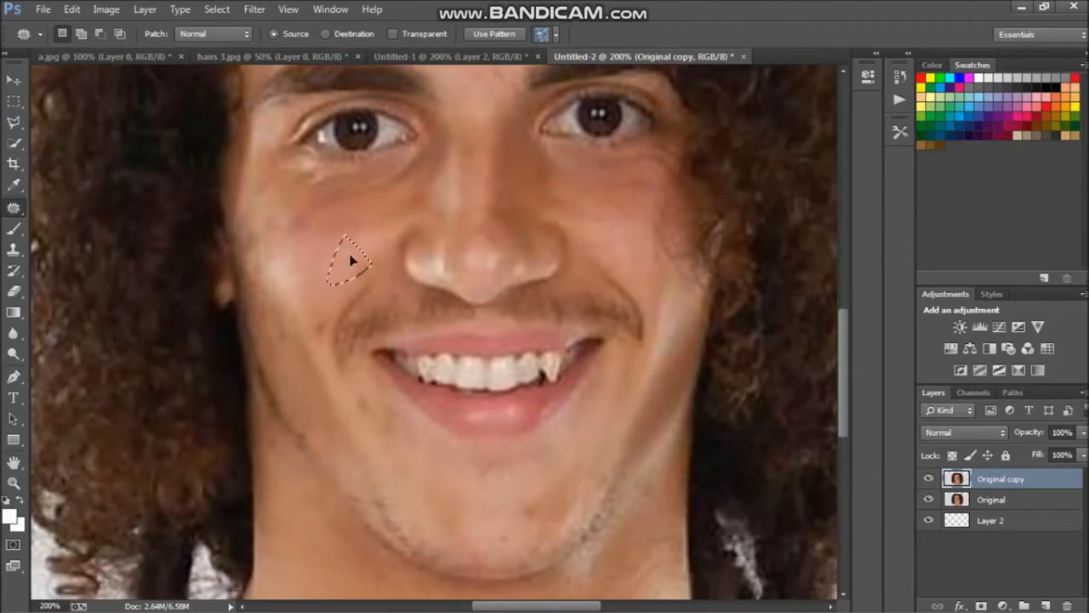
{"action": "left_click_drag", "start_coordinate": [293, 313], "coordinate": [281, 348]}
{"action": "scroll", "coordinate": [367, 409], "scroll_direction": "down", "scroll_amount": 3}
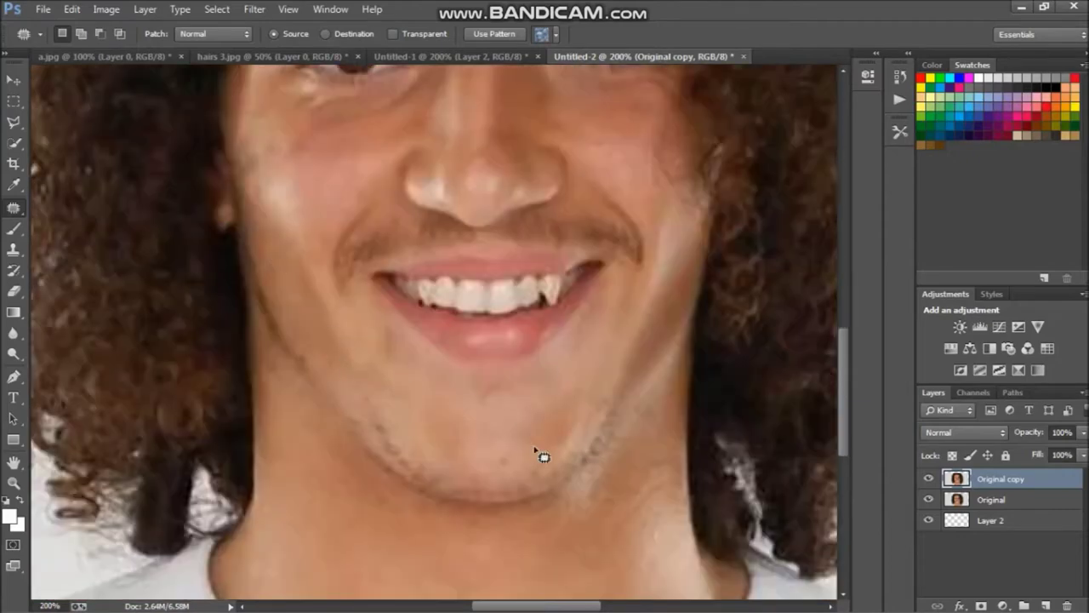
{"action": "key", "text": "ctrl+d"}
{"action": "scroll", "coordinate": [361, 356], "scroll_direction": "up", "scroll_amount": 3}
- Outline the lower lip with a pen path, make it a selection and clone skin over it
{"action": "key", "text": "ctrl+plus"}
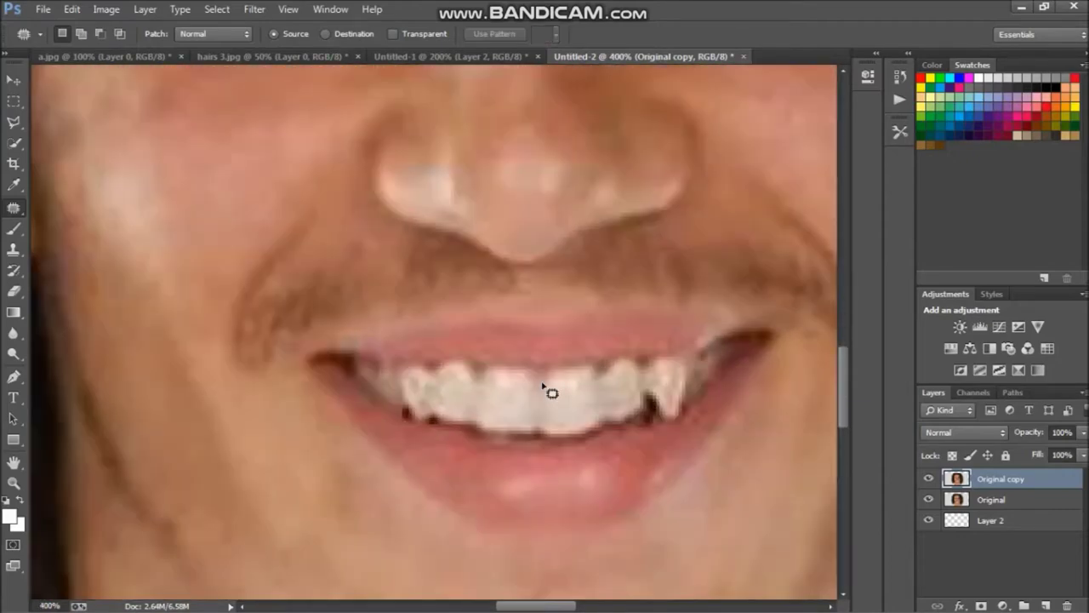
{"action": "key", "text": "p"}
{"action": "left_click", "coordinate": [624, 431]}
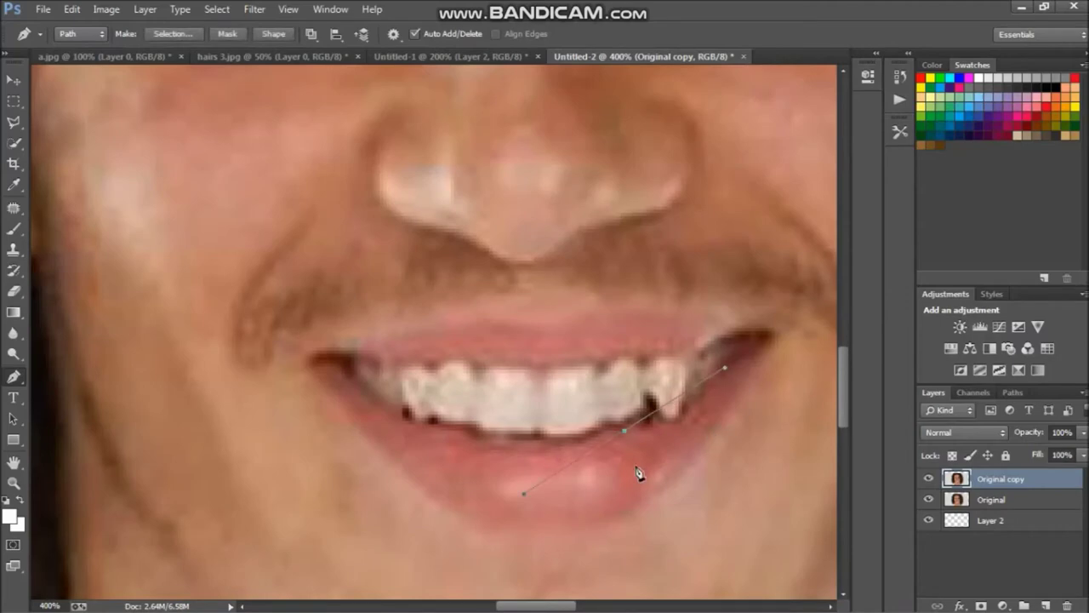
{"action": "right_click", "coordinate": [737, 409]}
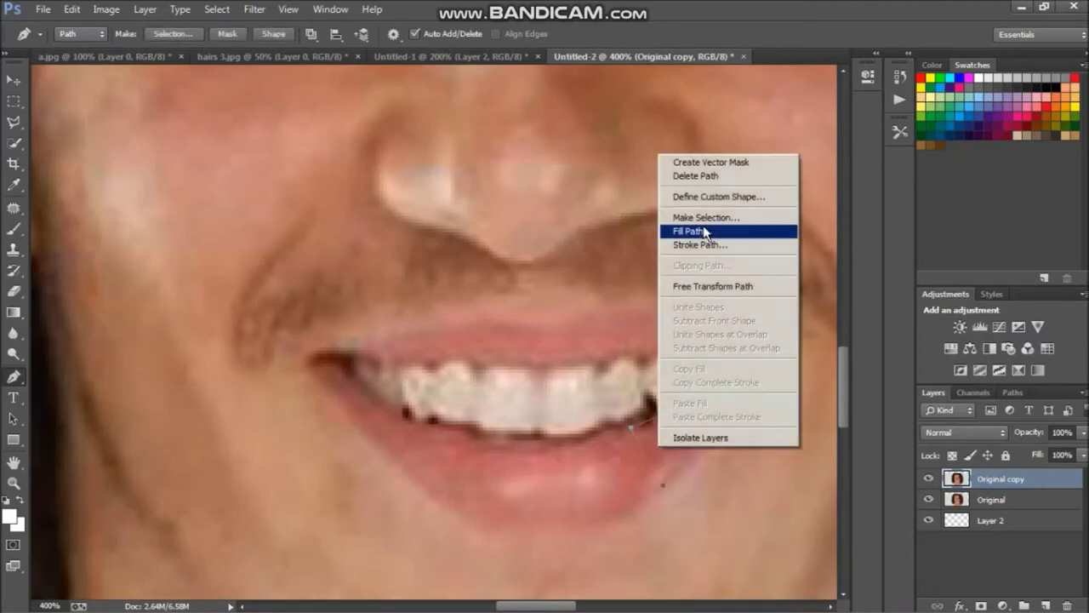
{"action": "left_click", "coordinate": [694, 212]}
{"action": "key", "text": "Return"}
{"action": "key", "text": "s"}
{"action": "key", "text": "ctrl+d"}
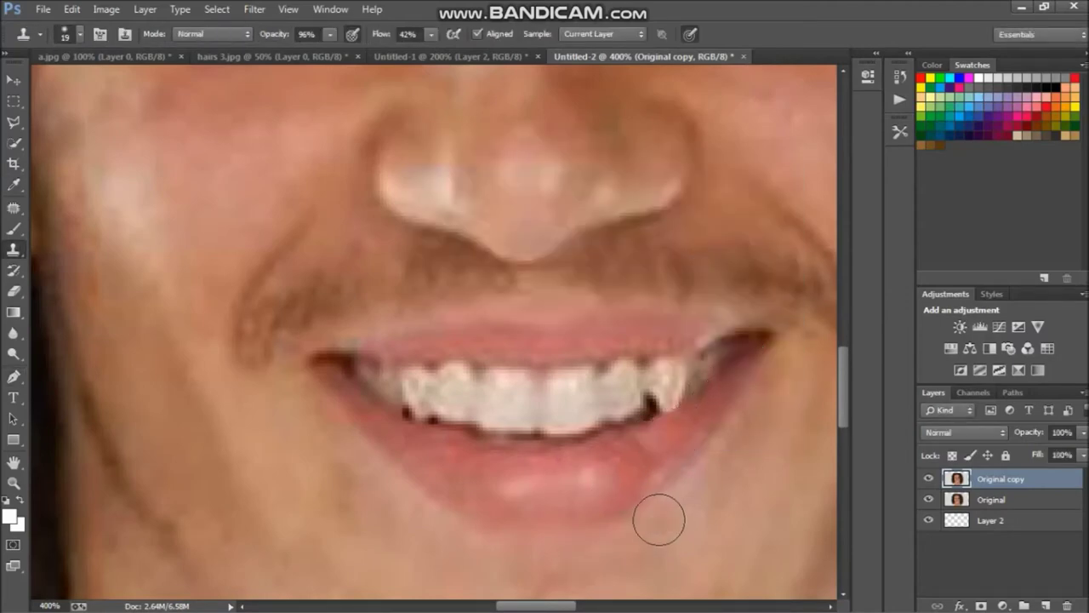
- Set the Clone Stamp brush size to 34 and survey the face
{"action": "key", "text": "ctrl+minus"}
{"action": "key", "text": "ctrl+minus"}
{"action": "key", "text": "ctrl+minus"}
{"action": "key", "text": "ctrl+plus"}
{"action": "key", "text": "ctrl+plus"}
{"action": "right_click", "coordinate": [377, 402]}
{"action": "key", "text": "Return"}
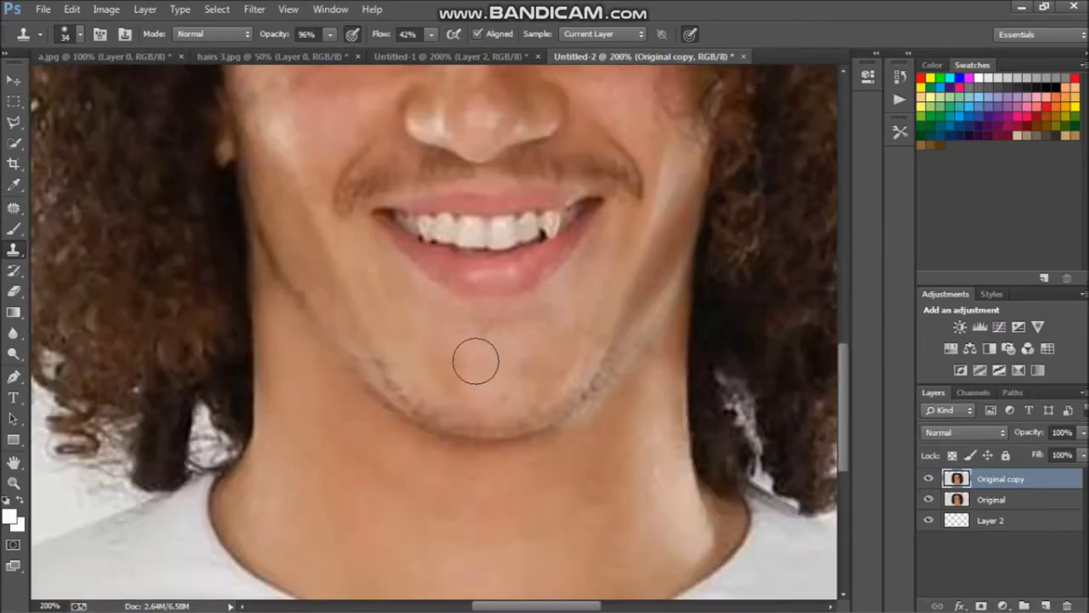
{"action": "scroll", "coordinate": [477, 340], "scroll_direction": "up", "scroll_amount": 3}
{"action": "scroll", "coordinate": [511, 229], "scroll_direction": "up", "scroll_amount": 3}
{"action": "scroll", "coordinate": [442, 161], "scroll_direction": "up", "scroll_amount": 3}
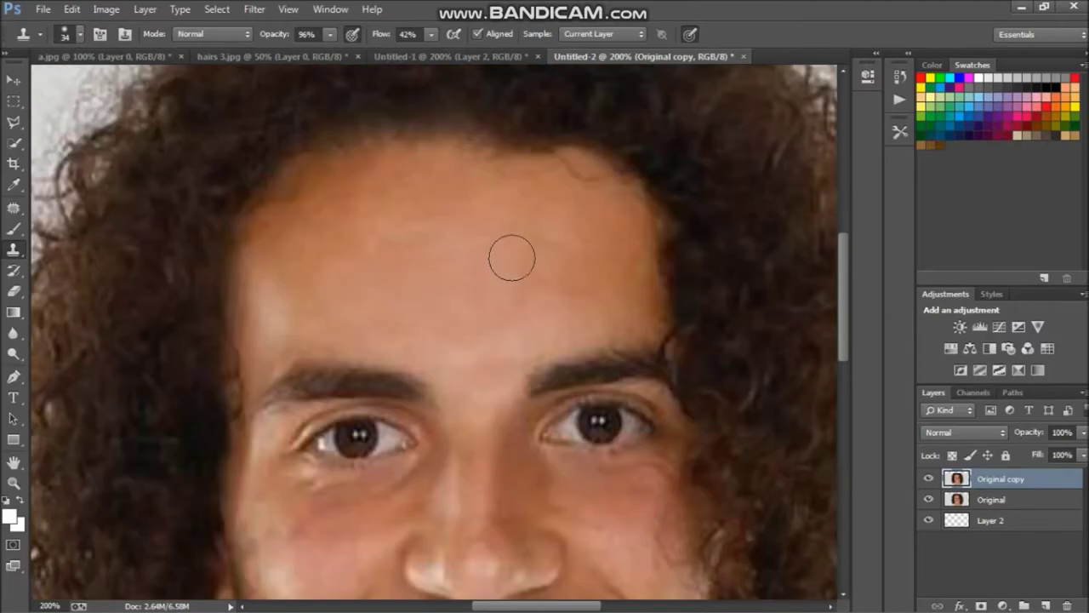
{"action": "scroll", "coordinate": [534, 327], "scroll_direction": "down", "scroll_amount": 7}
- Copy a rectangular face selection to a temporary layer, then undo it and zoom to 200%
{"action": "key", "text": "ctrl+minus"}
{"action": "key", "text": "ctrl+minus"}
{"action": "key", "text": "ctrl+minus"}
{"action": "key", "text": "m"}
{"action": "mouse_move", "coordinate": [248, 177]}
{"action": "left_mouse_down"}
{"action": "mouse_move", "coordinate": [651, 368]}
{"action": "mouse_move", "coordinate": [670, 394]}
{"action": "left_mouse_up"}
{"action": "key", "text": "ctrl+j"}
{"action": "key", "text": "ctrl+plus"}
{"action": "key", "text": "ctrl+plus"}
{"action": "key", "text": "ctrl+z"}
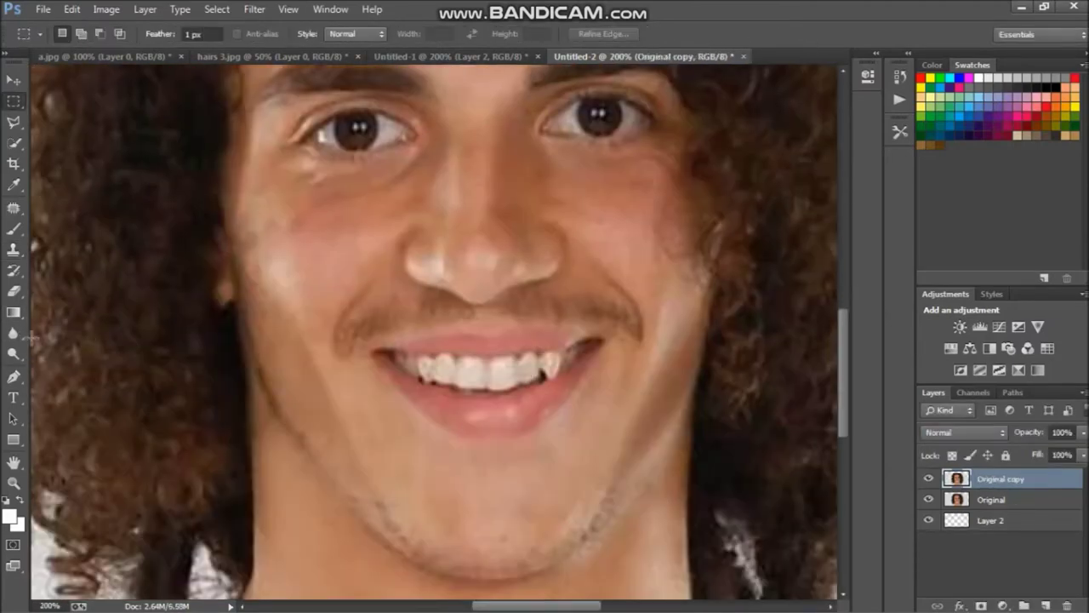
- Warp the pen-selected mouth area to straighten the pointed tooth
{"action": "key", "text": "p"}
{"action": "right_click", "coordinate": [382, 360]}
{"action": "left_click", "coordinate": [510, 168]}
{"action": "key", "text": "Return"}
{"action": "key", "text": "ctrl+t"}
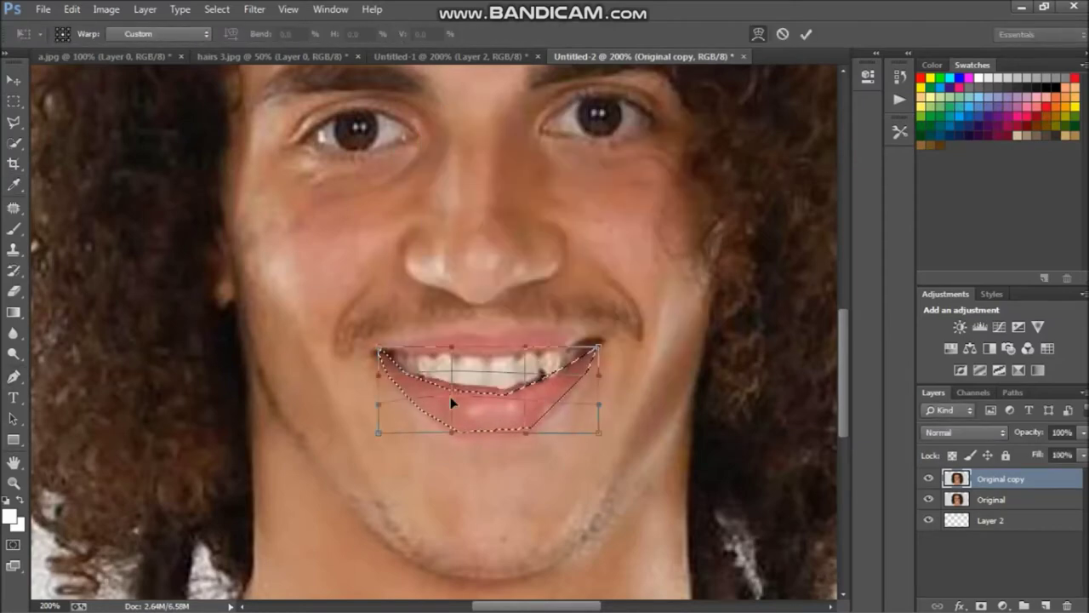
{"action": "key", "text": "Return"}
{"action": "key", "text": "ctrl+d"}
- Add empty Layer 3 and set Clone Stamp opacity to 51% on Original copy
{"action": "key", "text": "ctrl+shift+alt+n"}
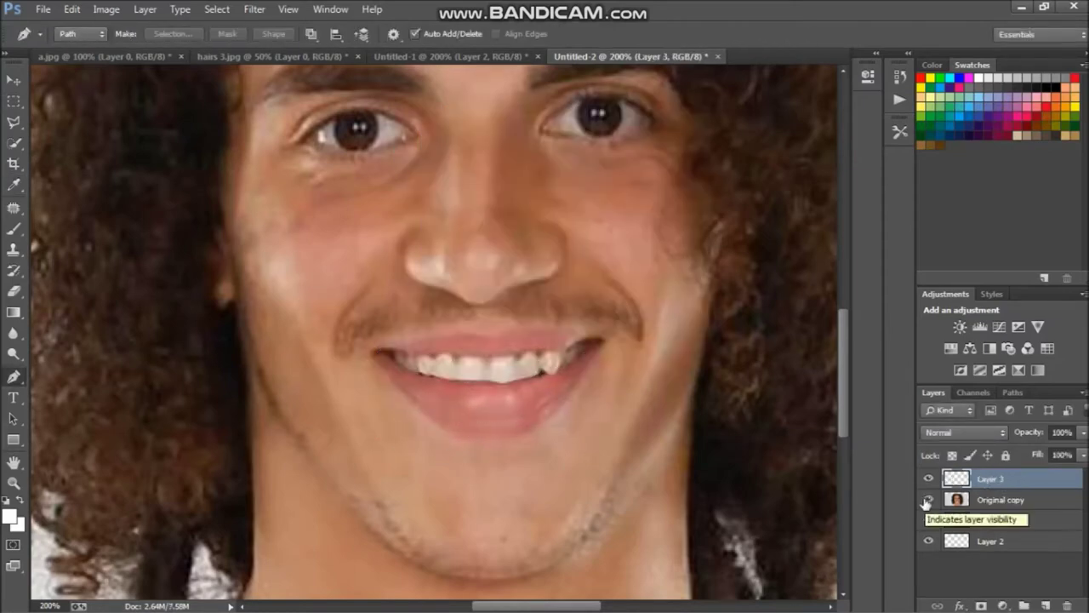
{"action": "key", "text": "alt+bracketleft"}
{"action": "key", "text": "s"}
{"action": "key", "text": "5"}
{"action": "key", "text": "1"}
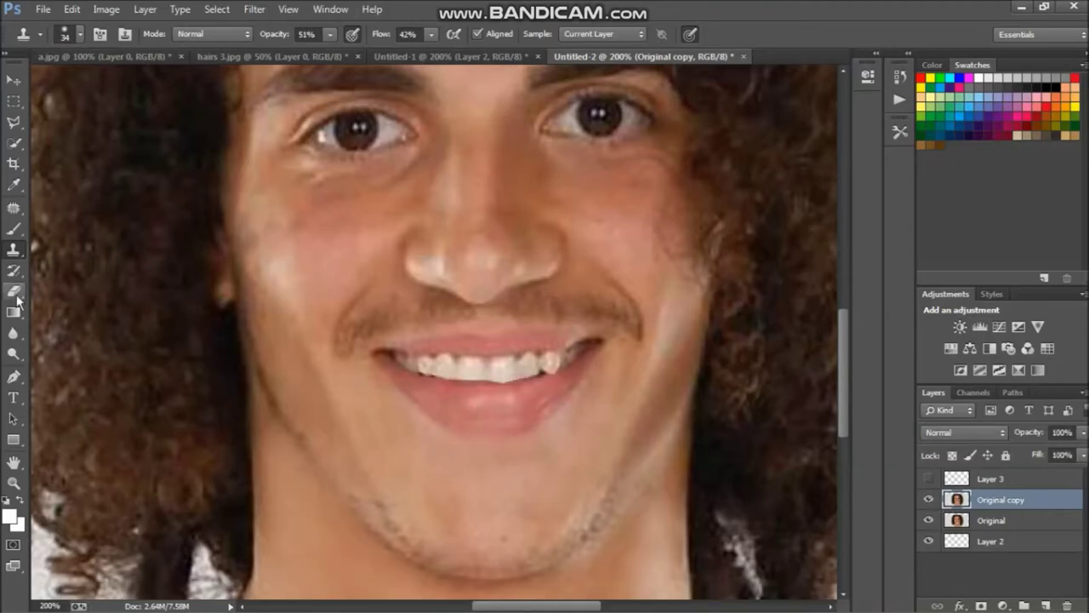
{"action": "key", "text": "e"}
{"action": "right_click", "coordinate": [1004, 500]}
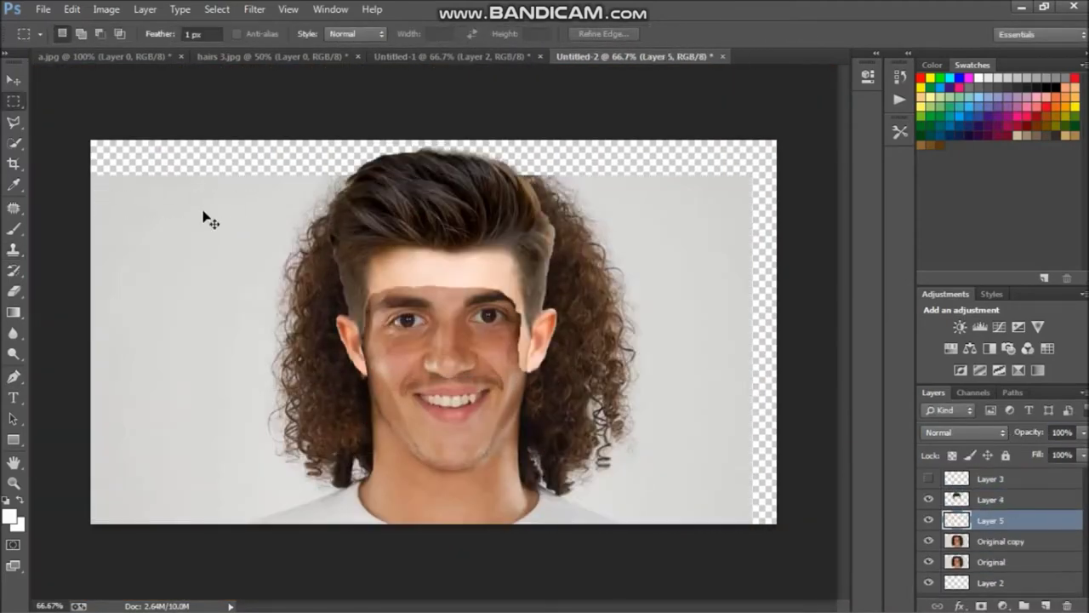
- Darken the hairstyle on Layer 4 with a Curves adjustment
{"action": "left_click", "coordinate": [990, 500]}
{"action": "left_click", "coordinate": [106, 9]}
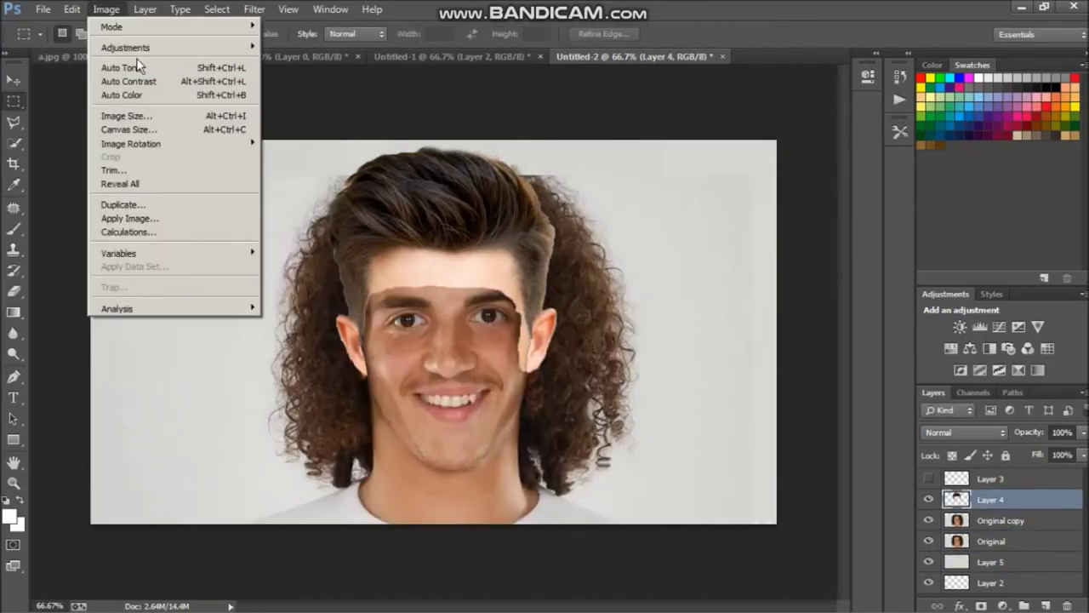
{"action": "left_click", "coordinate": [289, 76]}
{"action": "key", "text": "Return"}
- Clone background over the curly hair left of the head with a 90 px brush on Original copy
{"action": "left_click", "coordinate": [990, 561]}
{"action": "left_click", "coordinate": [991, 541]}
{"action": "left_click", "coordinate": [1001, 520]}
{"action": "left_click", "coordinate": [14, 249]}
{"action": "right_click", "coordinate": [158, 229]}
{"action": "type", "text": "90"}
{"action": "key", "text": "Return"}
{"action": "mouse_move", "coordinate": [315, 228]}
{"action": "left_mouse_down"}
{"action": "mouse_move", "coordinate": [294, 274]}
{"action": "mouse_move", "coordinate": [294, 324]}
{"action": "mouse_move", "coordinate": [343, 377]}
{"action": "mouse_move", "coordinate": [316, 430]}
{"action": "mouse_move", "coordinate": [322, 468]}
{"action": "left_mouse_up"}
- Undo the left-side clone strokes and trace a pen path around the left hair to the shoulder
{"action": "key", "text": "ctrl+z"}
{"action": "left_click", "coordinate": [14, 377]}
{"action": "key", "text": "ctrl+plus"}
{"action": "key", "text": "ctrl+plus"}
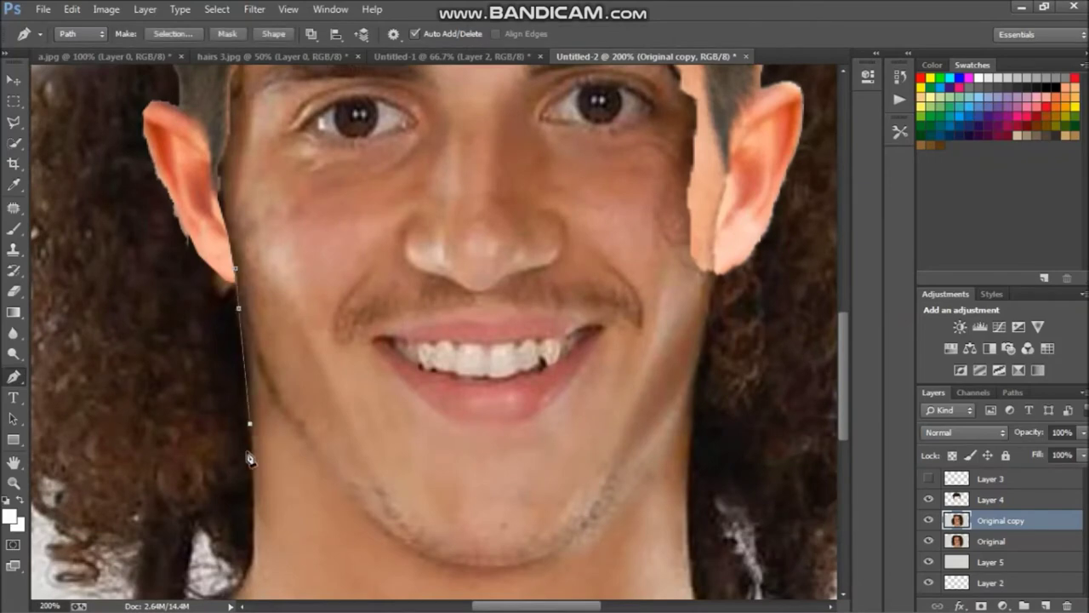
{"action": "scroll", "coordinate": [249, 459], "scroll_direction": "down", "scroll_amount": 2}
{"action": "left_click", "coordinate": [253, 466]}
{"action": "left_click", "coordinate": [69, 573]}
{"action": "key", "text": "ctrl+minus"}
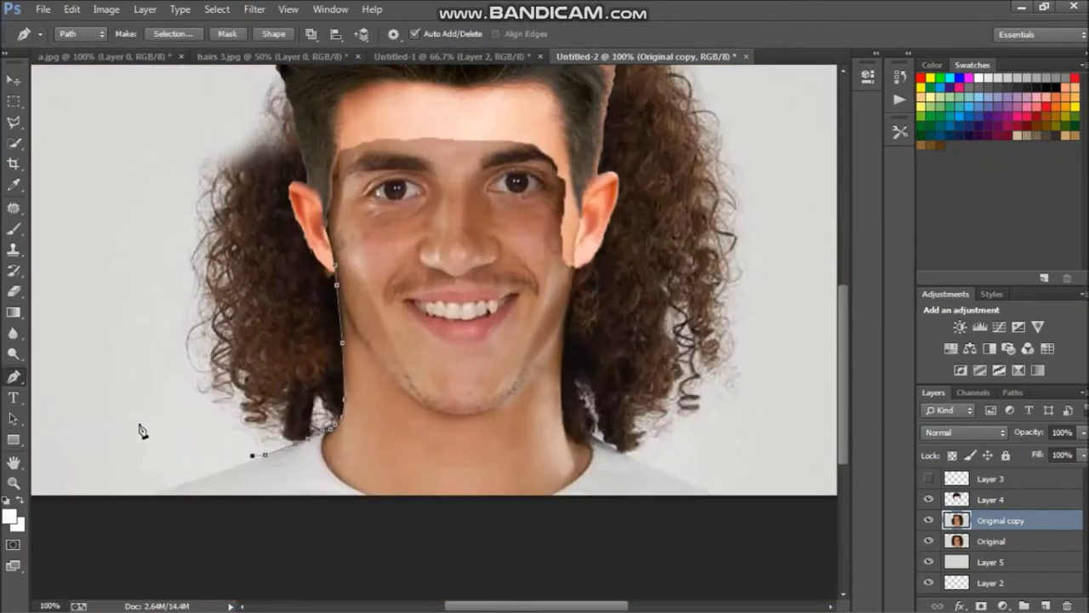
- Turn the left hair path into a selection and clone background over it
{"action": "right_click", "coordinate": [264, 181]}
{"action": "left_click", "coordinate": [340, 92]}
{"action": "key", "text": "Return"}
{"action": "key", "text": "s"}
{"action": "mouse_move", "coordinate": [60, 219]}
{"action": "left_mouse_down"}
{"action": "mouse_move", "coordinate": [219, 195]}
{"action": "mouse_move", "coordinate": [193, 399]}
{"action": "mouse_move", "coordinate": [194, 261]}
{"action": "mouse_move", "coordinate": [304, 409]}
{"action": "left_mouse_up"}
{"action": "key", "text": "ctrl+d"}
- Clone away the dark wedge by the left ear and the curls on the right side
{"action": "mouse_move", "coordinate": [274, 302]}
{"action": "left_mouse_down"}
{"action": "mouse_move", "coordinate": [239, 114]}
{"action": "mouse_move", "coordinate": [284, 350]}
{"action": "left_mouse_up"}
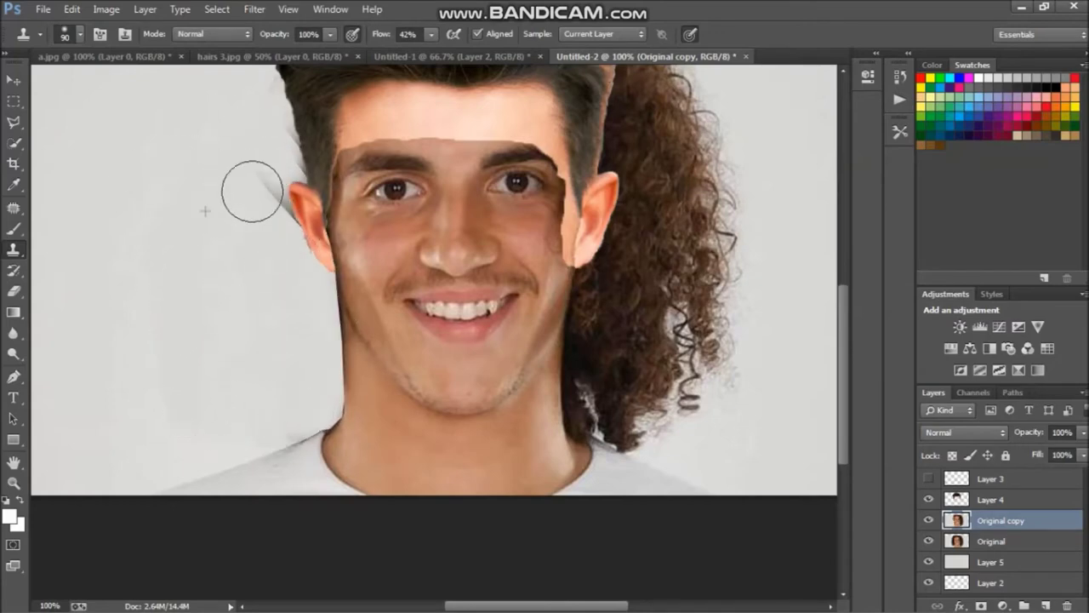
{"action": "key", "text": "ctrl+minus"}
{"action": "key", "text": "ctrl+minus"}
{"action": "mouse_move", "coordinate": [622, 290]}
{"action": "left_mouse_down"}
{"action": "mouse_move", "coordinate": [559, 316]}
{"action": "mouse_move", "coordinate": [516, 222]}
{"action": "left_mouse_up"}
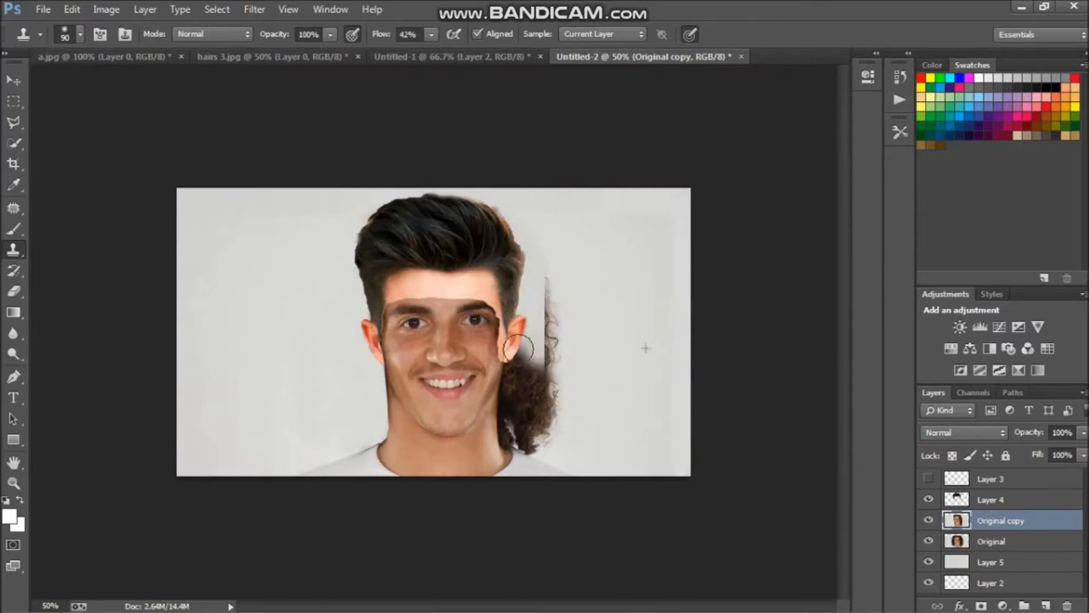
{"action": "key", "text": "ctrl+plus"}
{"action": "key", "text": "ctrl+plus"}
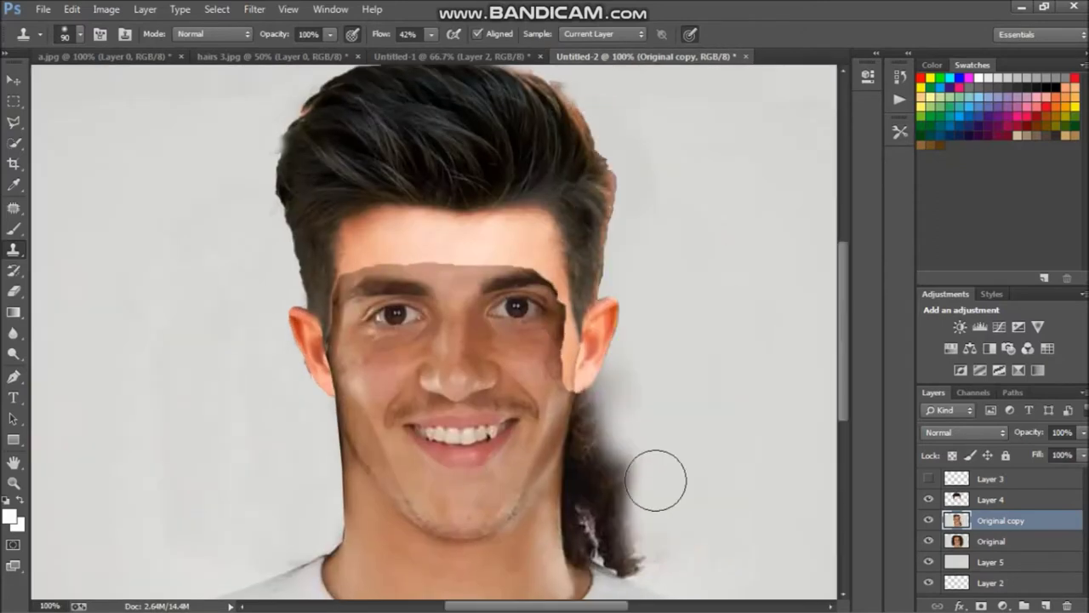
- Select the hair beside the neck on the right with a pen path and clone background over it
{"action": "left_click", "coordinate": [14, 379]}
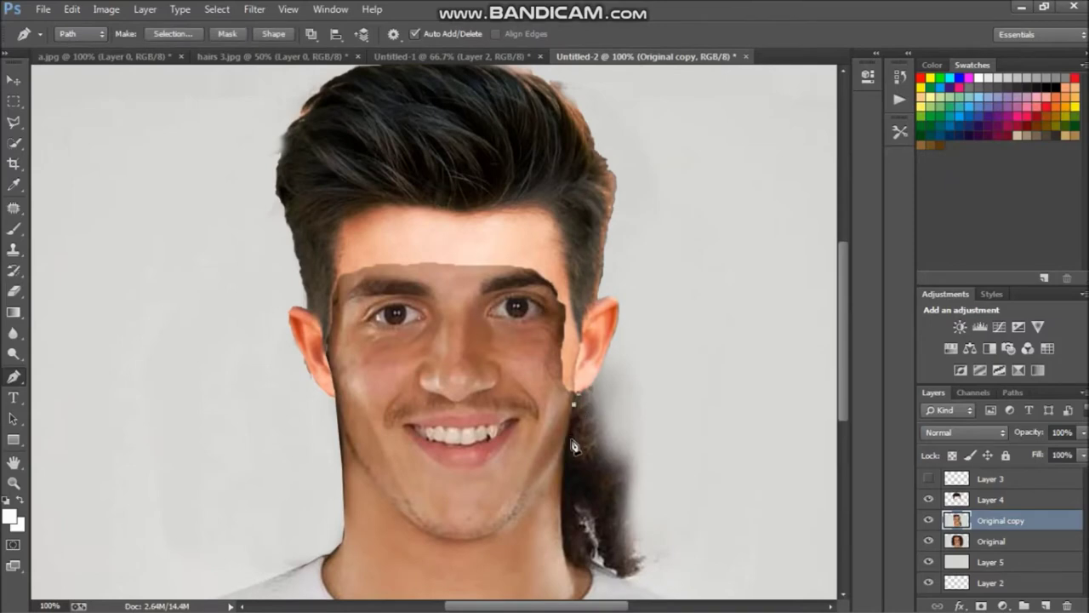
{"action": "right_click", "coordinate": [602, 400]}
{"action": "left_click", "coordinate": [626, 182]}
{"action": "key", "text": "Return"}
{"action": "key", "text": "s"}
{"action": "mouse_move", "coordinate": [744, 448]}
{"action": "left_mouse_down"}
{"action": "mouse_move", "coordinate": [615, 498]}
{"action": "mouse_move", "coordinate": [666, 543]}
{"action": "left_mouse_up"}
{"action": "left_click_drag", "start_coordinate": [642, 444], "coordinate": [603, 433]}
{"action": "key", "text": "ctrl+d"}
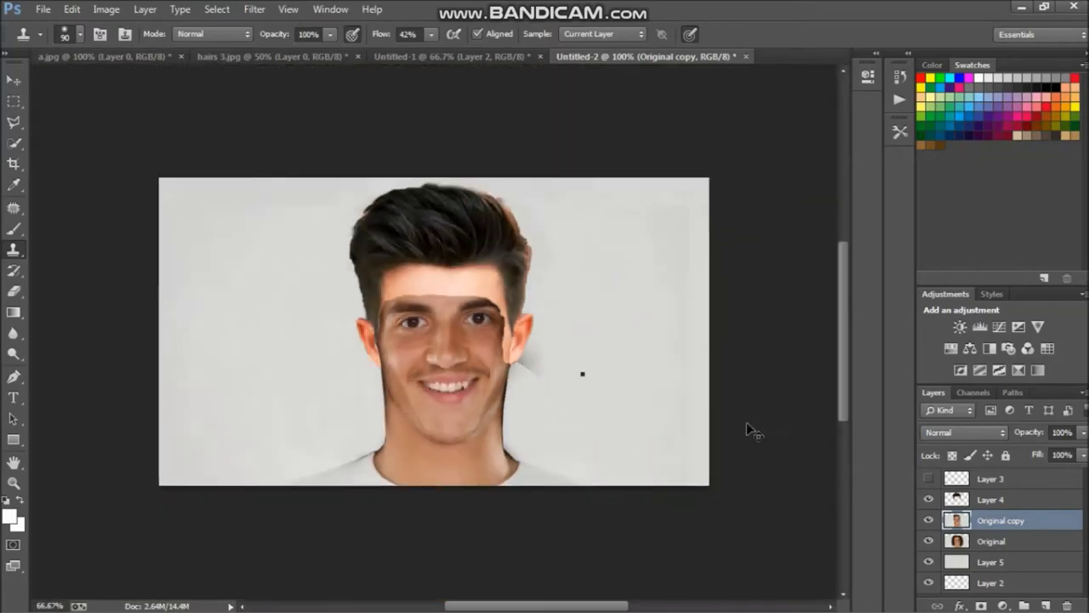
- Zoom in closely on the mouth and return to the Clone Stamp on Original copy
{"action": "left_click", "coordinate": [15, 291]}
{"action": "key", "text": "alt+bracketright"}
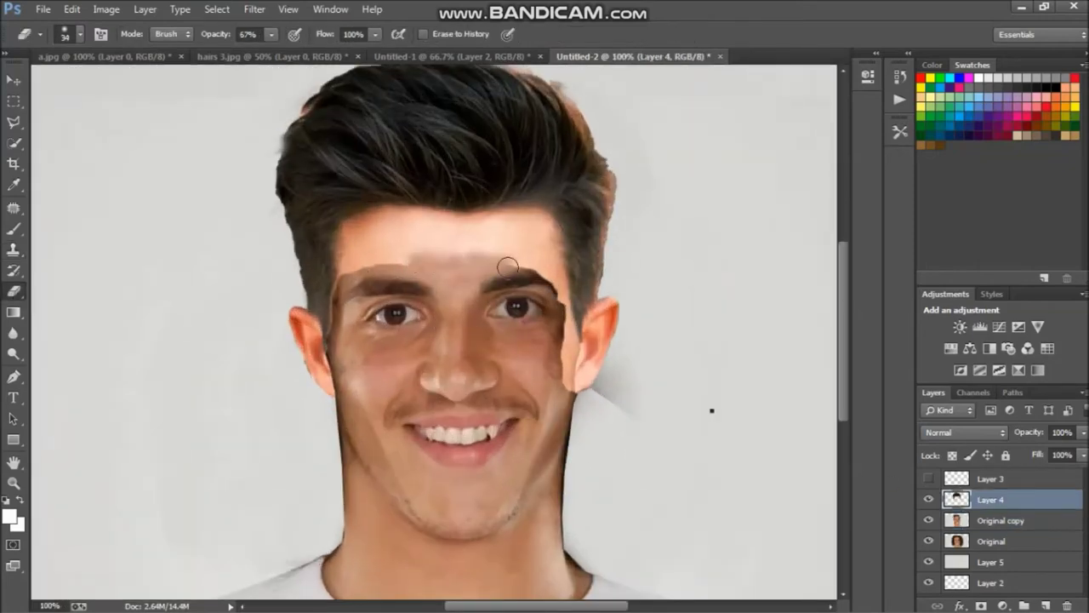
{"action": "scroll", "coordinate": [423, 454], "scroll_direction": "up", "scroll_amount": 3}
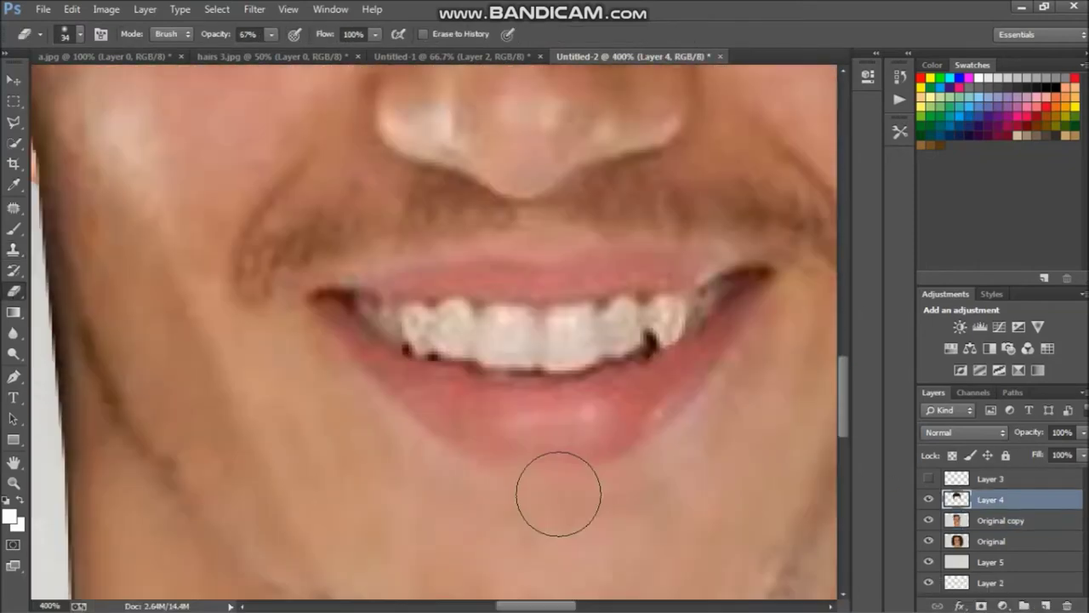
{"action": "left_click_drag", "start_coordinate": [557, 499], "coordinate": [689, 445]}
{"action": "key", "text": "alt+bracketleft"}
{"action": "key", "text": "s"}
- Shrink the Clone Stamp brush to 41 px and move down to the jaw
{"action": "key", "text": "bracketleft"}
{"action": "key", "text": "bracketleft"}
{"action": "key", "text": "bracketleft"}
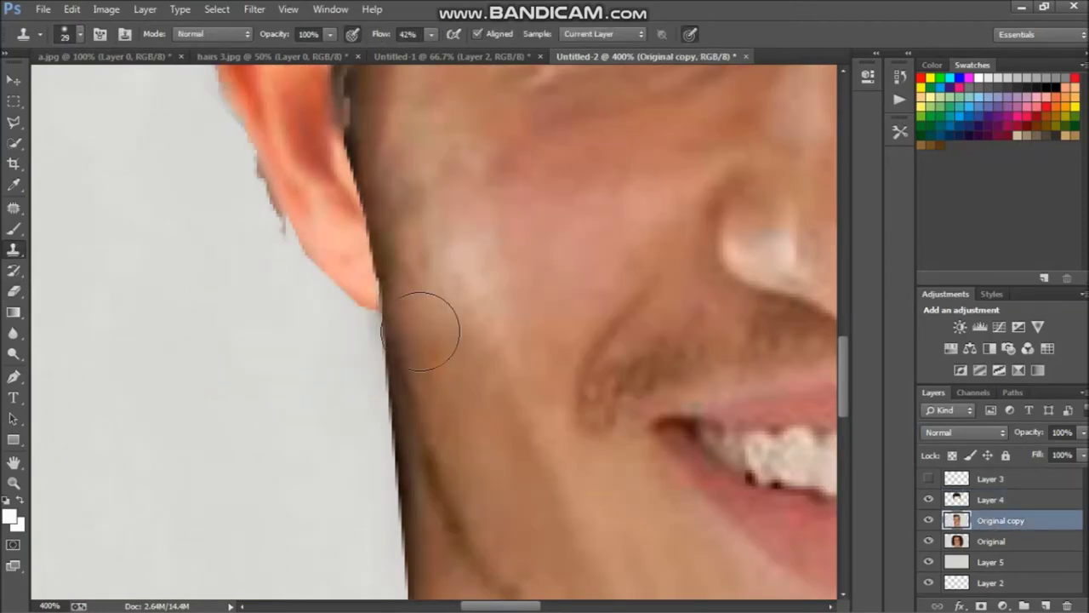
{"action": "scroll", "coordinate": [420, 329], "scroll_direction": "down", "scroll_amount": 2}
{"action": "scroll", "coordinate": [417, 553], "scroll_direction": "down", "scroll_amount": 2}
{"action": "scroll", "coordinate": [425, 229], "scroll_direction": "down", "scroll_amount": 2}
{"action": "scroll", "coordinate": [451, 375], "scroll_direction": "down", "scroll_amount": 3}
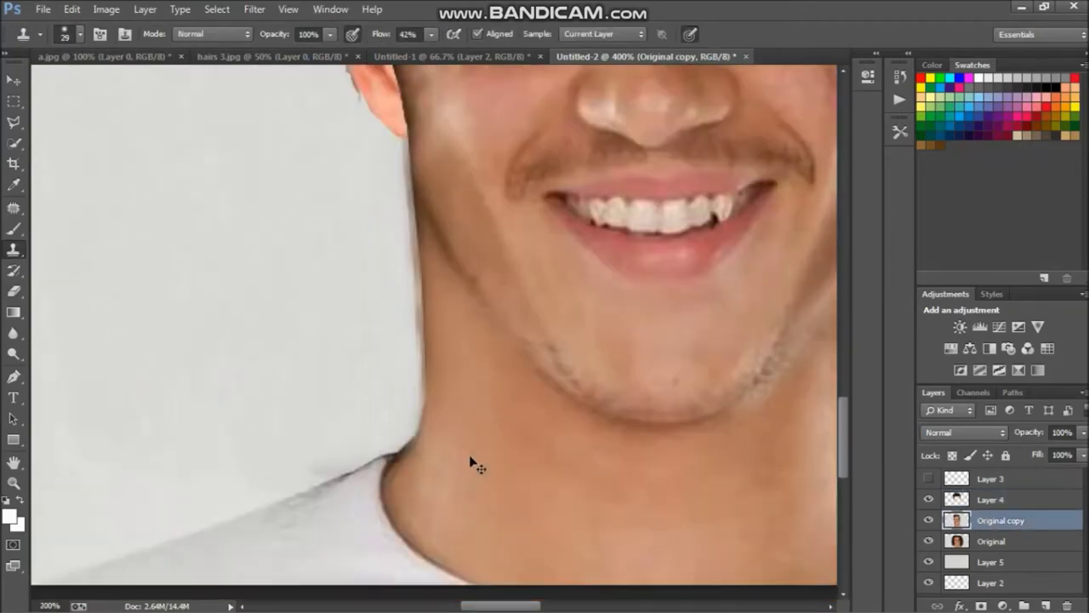
{"action": "scroll", "coordinate": [494, 468], "scroll_direction": "down", "scroll_amount": 1}
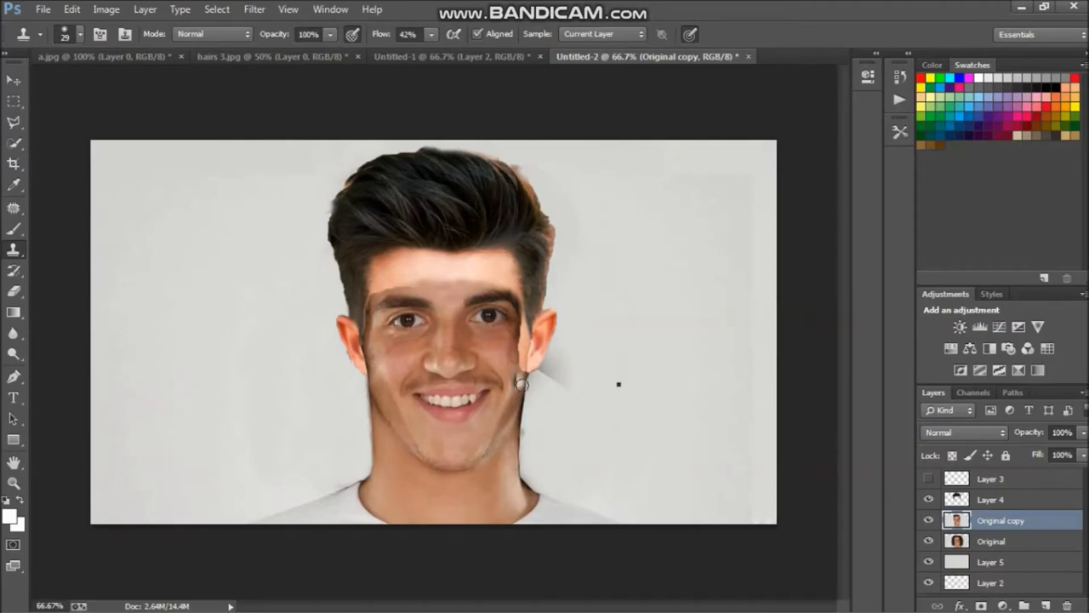
{"action": "scroll", "coordinate": [521, 383], "scroll_direction": "up", "scroll_amount": 3}
{"action": "scroll", "coordinate": [596, 341], "scroll_direction": "down", "scroll_amount": 3}
{"action": "right_click", "coordinate": [673, 294]}
{"action": "type", "text": "41"}
{"action": "key", "text": "Return"}
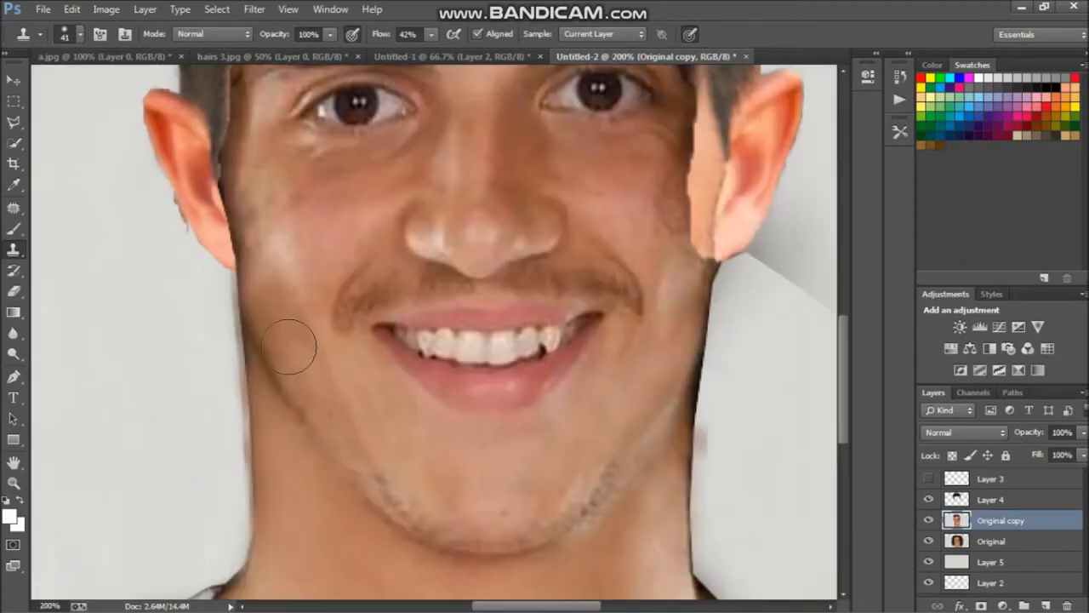
- Clone smooth skin along the rough jaw edge, then merge Layer 4 down
{"action": "left_click_drag", "start_coordinate": [644, 474], "coordinate": [692, 304]}
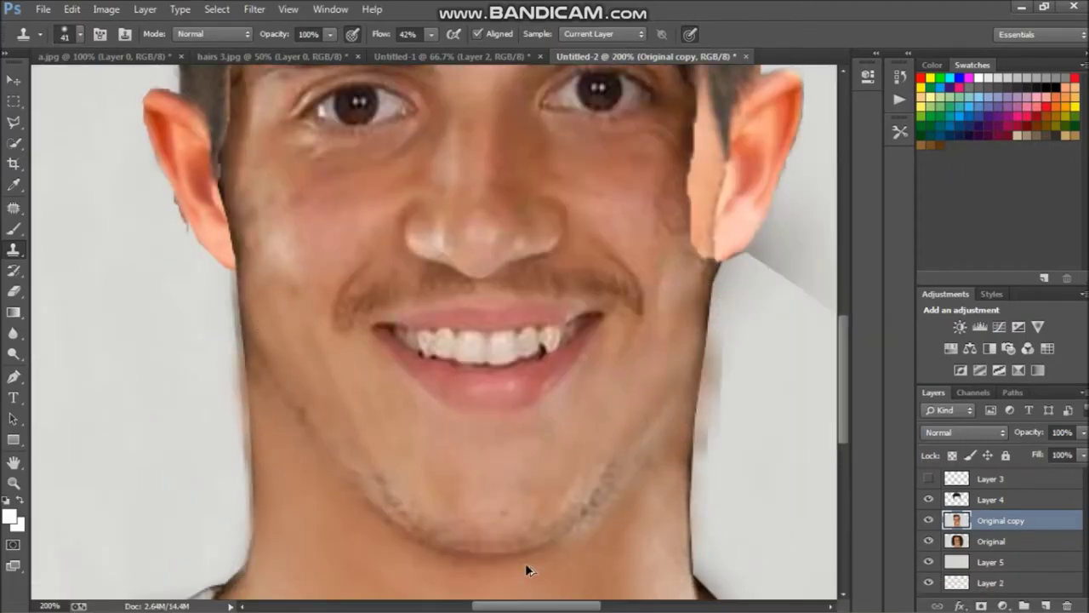
{"action": "scroll", "coordinate": [499, 340], "scroll_direction": "up", "scroll_amount": 2}
{"action": "scroll", "coordinate": [499, 255], "scroll_direction": "up", "scroll_amount": 1}
{"action": "scroll", "coordinate": [497, 174], "scroll_direction": "down", "scroll_amount": 5}
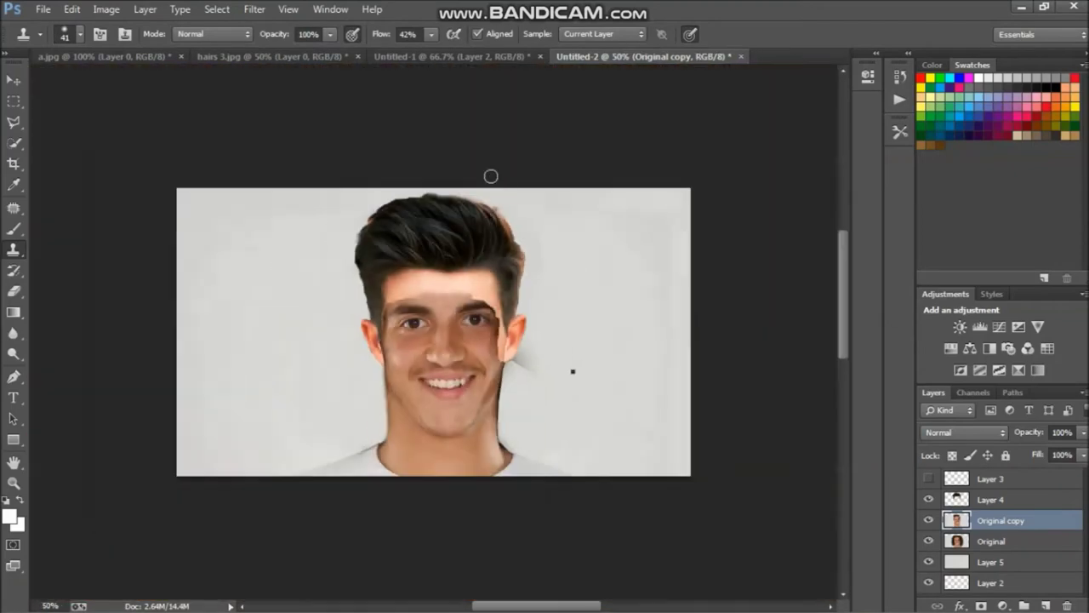
{"action": "scroll", "coordinate": [499, 341], "scroll_direction": "up", "scroll_amount": 3}
{"action": "right_click", "coordinate": [1024, 504]}
{"action": "left_click", "coordinate": [966, 405]}
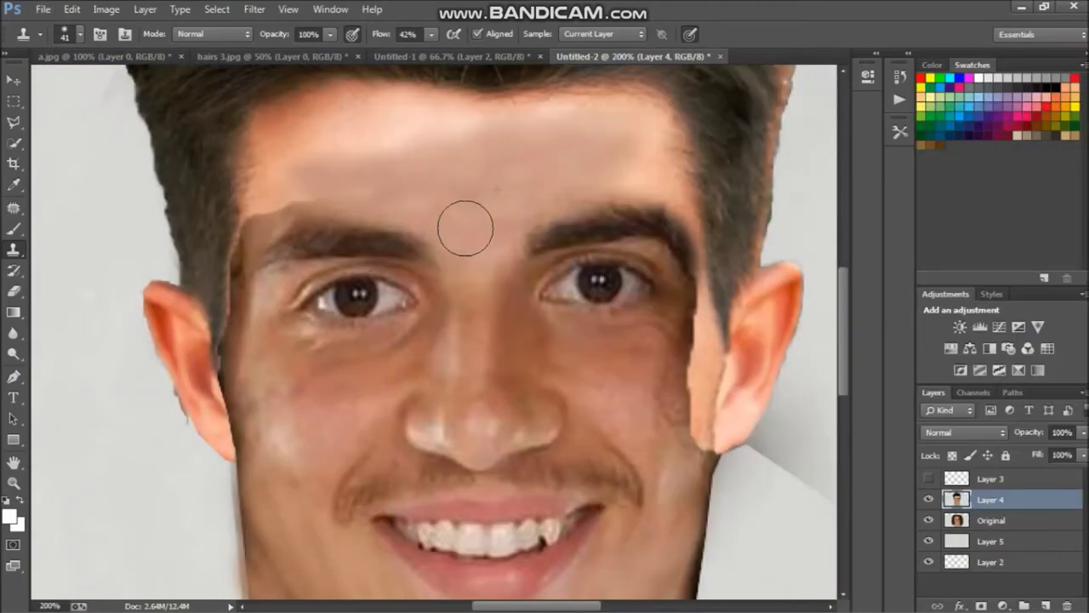
- Undo the merge and slightly lower the layer's hue shift and saturation
{"action": "key", "text": "ctrl+z"}
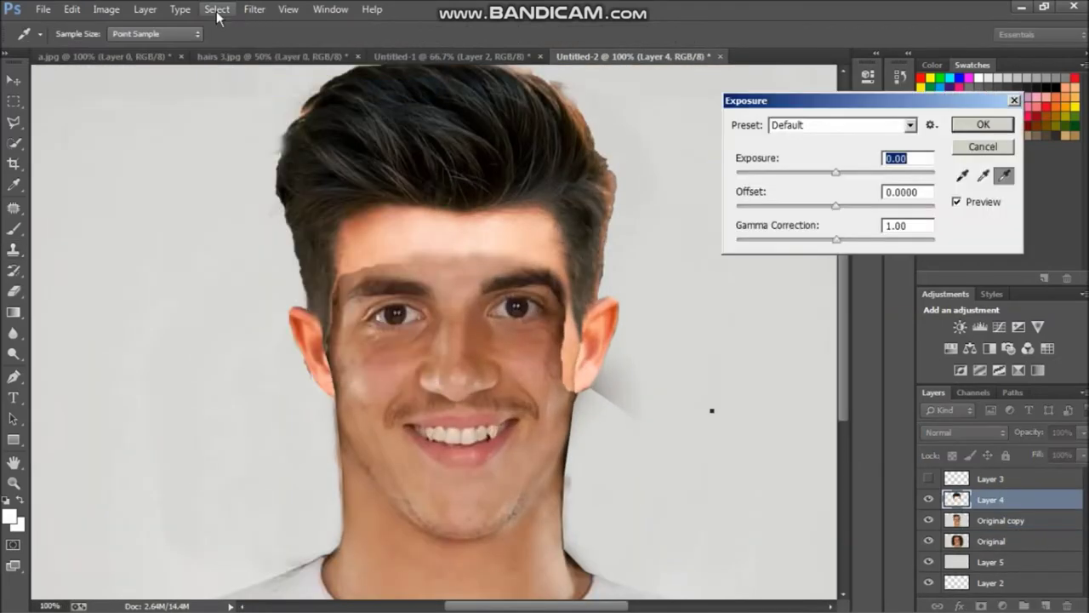
{"action": "left_click_drag", "start_coordinate": [820, 209], "coordinate": [808, 208]}
{"action": "left_click_drag", "start_coordinate": [805, 240], "coordinate": [800, 247]}
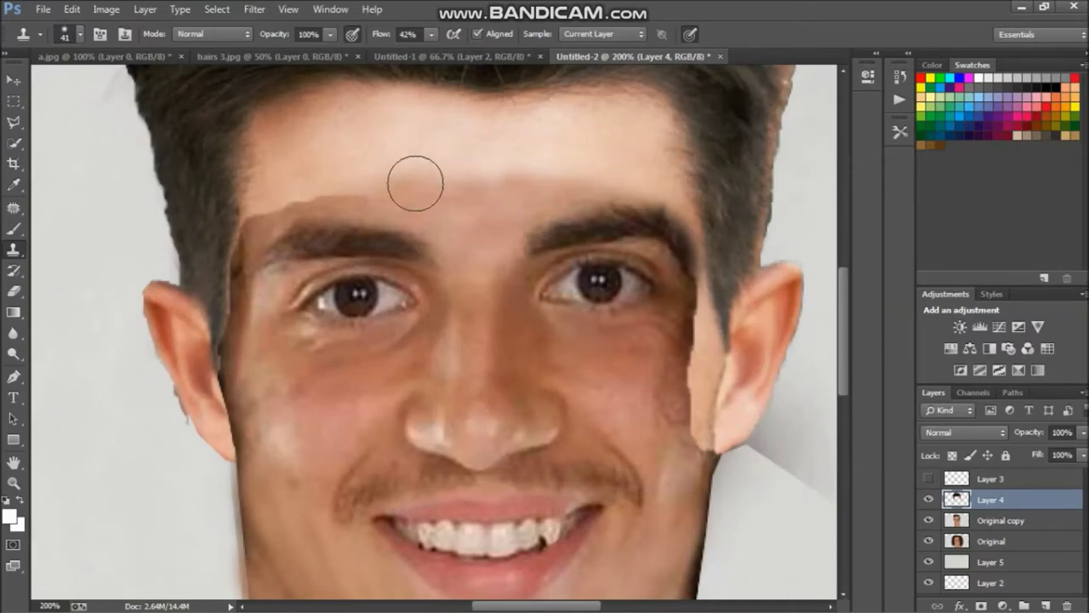
- Patch and clone even skin across the forehead
{"action": "key", "text": "j"}
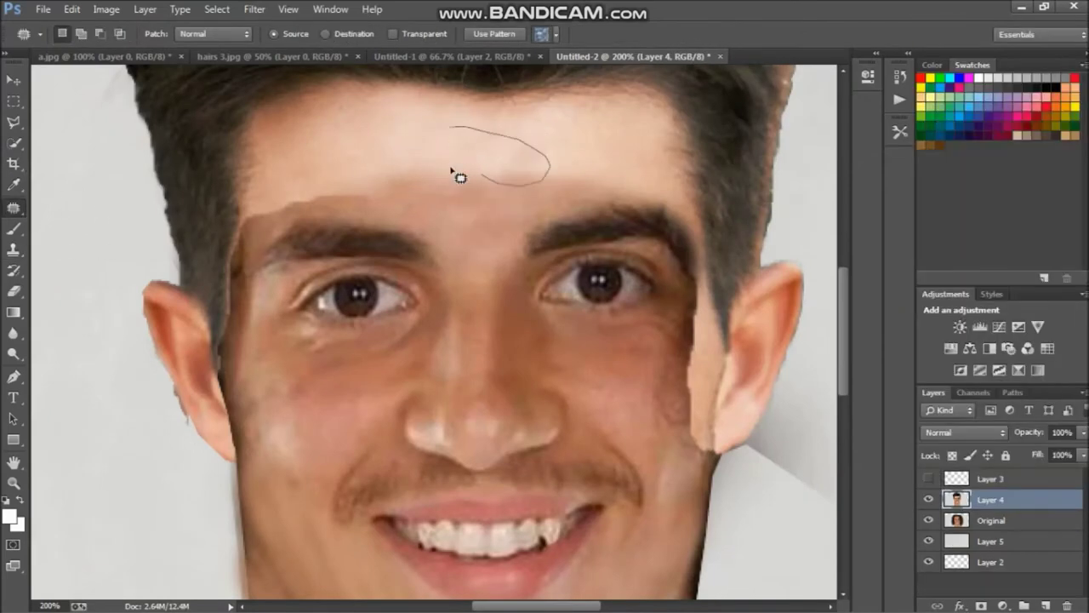
{"action": "left_click_drag", "start_coordinate": [458, 135], "coordinate": [469, 156]}
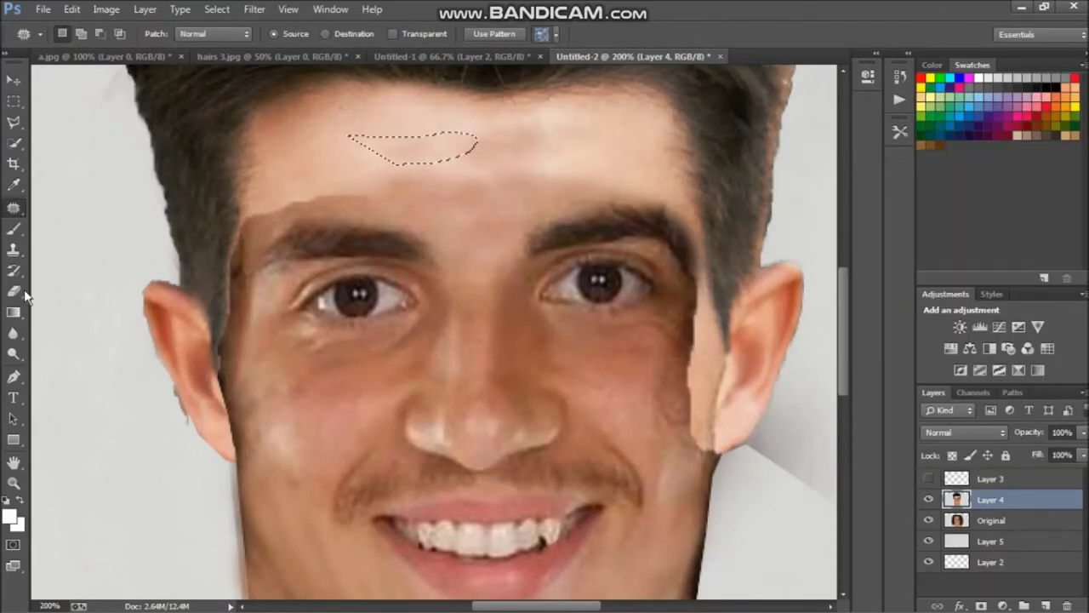
{"action": "key", "text": "s"}
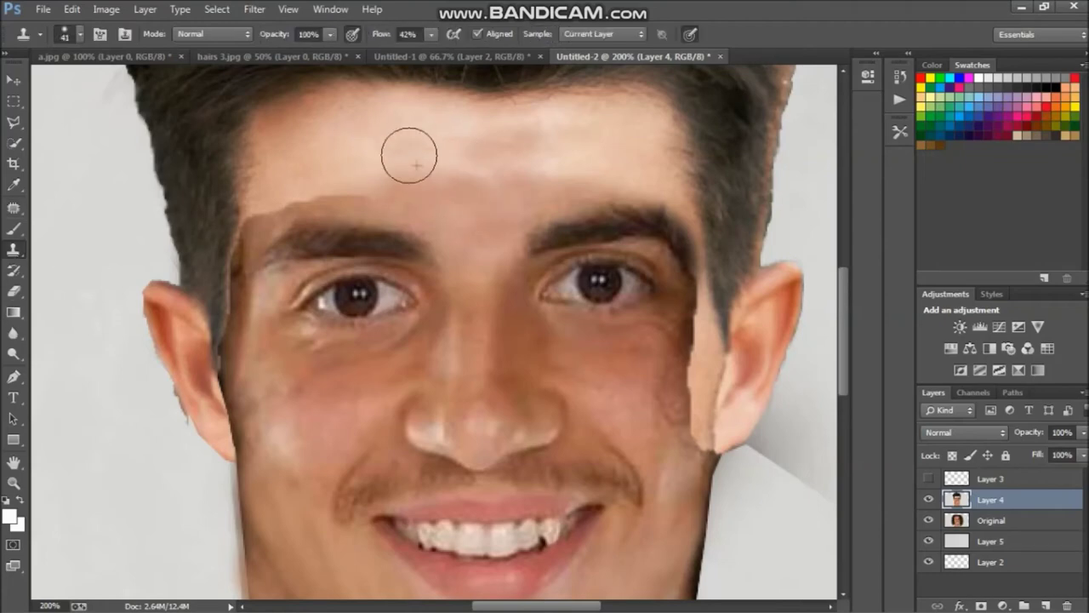
{"action": "mouse_move", "coordinate": [477, 211]}
{"action": "left_mouse_down"}
{"action": "mouse_move", "coordinate": [430, 139]}
{"action": "mouse_move", "coordinate": [401, 136]}
{"action": "mouse_move", "coordinate": [338, 184]}
{"action": "mouse_move", "coordinate": [337, 162]}
{"action": "left_mouse_up"}
{"action": "mouse_move", "coordinate": [466, 166]}
{"action": "left_mouse_down"}
{"action": "mouse_move", "coordinate": [492, 189]}
{"action": "mouse_move", "coordinate": [478, 183]}
{"action": "left_mouse_up"}
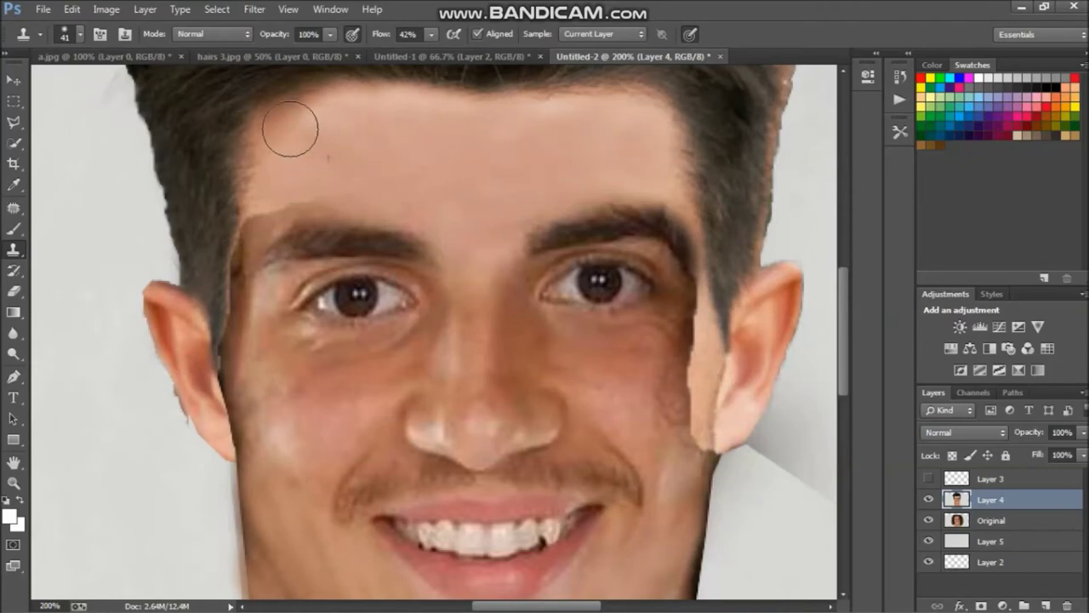
{"action": "scroll", "coordinate": [292, 261], "scroll_direction": "down", "scroll_amount": 5}
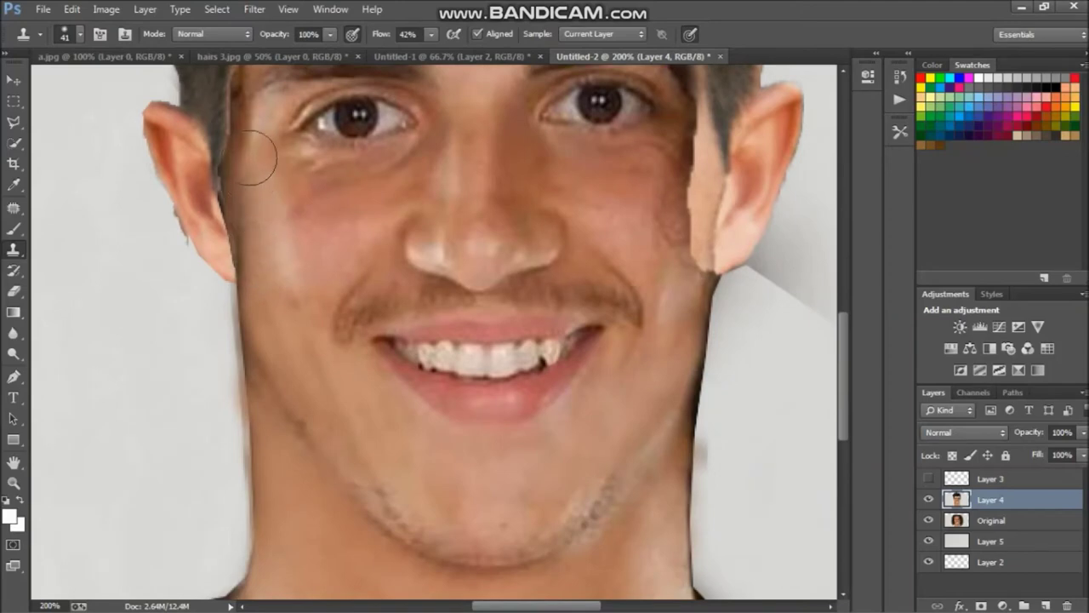
- Lighten the dark hair strand at the temple with a 17 px clone brush
{"action": "right_click", "coordinate": [299, 257]}
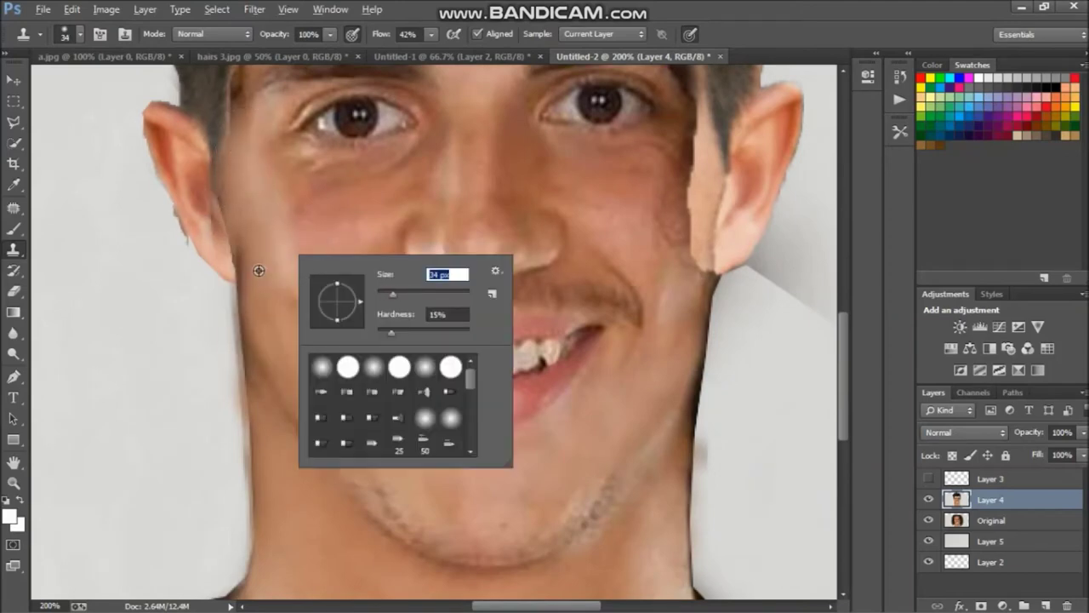
{"action": "scroll", "coordinate": [259, 270], "scroll_direction": "up", "scroll_amount": 3}
{"action": "type", "text": "17"}
{"action": "key", "text": "Return"}
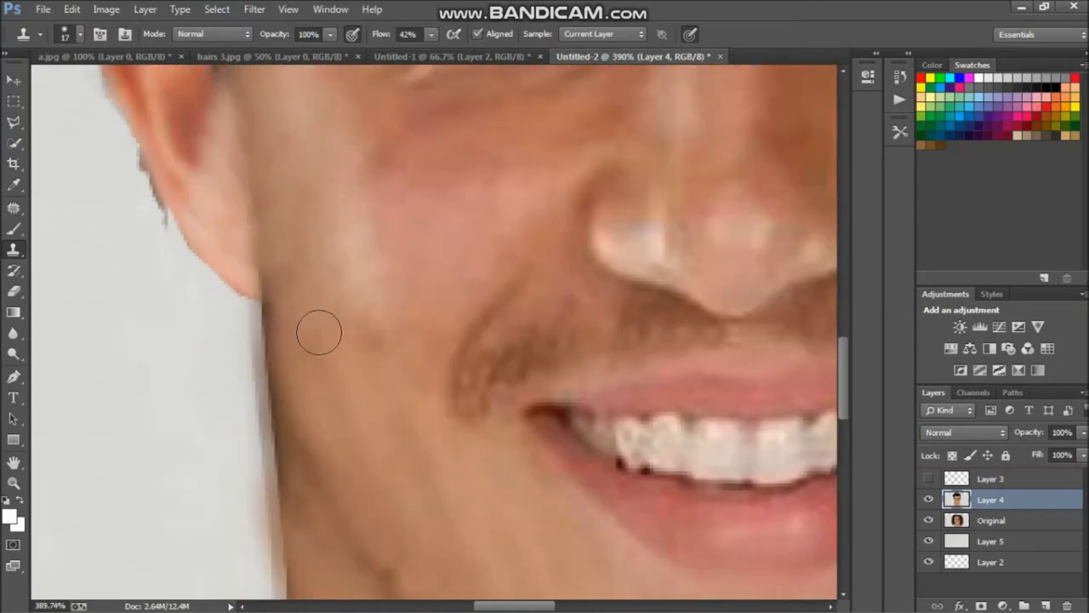
{"action": "scroll", "coordinate": [319, 332], "scroll_direction": "up", "scroll_amount": 6}
{"action": "mouse_move", "coordinate": [260, 206]}
{"action": "left_mouse_down"}
{"action": "mouse_move", "coordinate": [258, 240]}
{"action": "mouse_move", "coordinate": [243, 240]}
{"action": "left_mouse_up"}
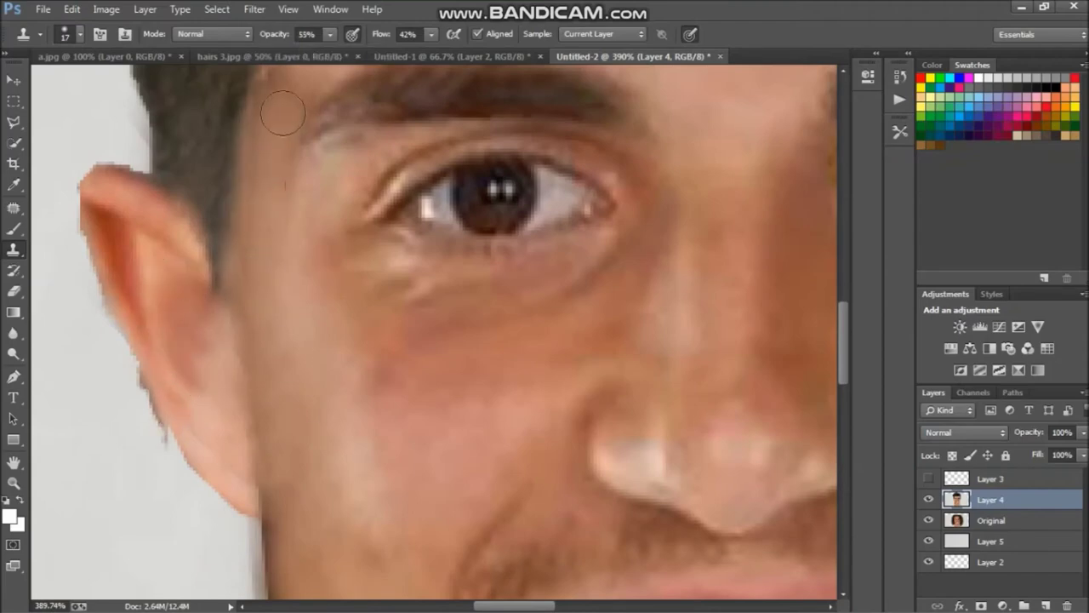
{"action": "scroll", "coordinate": [282, 115], "scroll_direction": "up", "scroll_amount": 4}
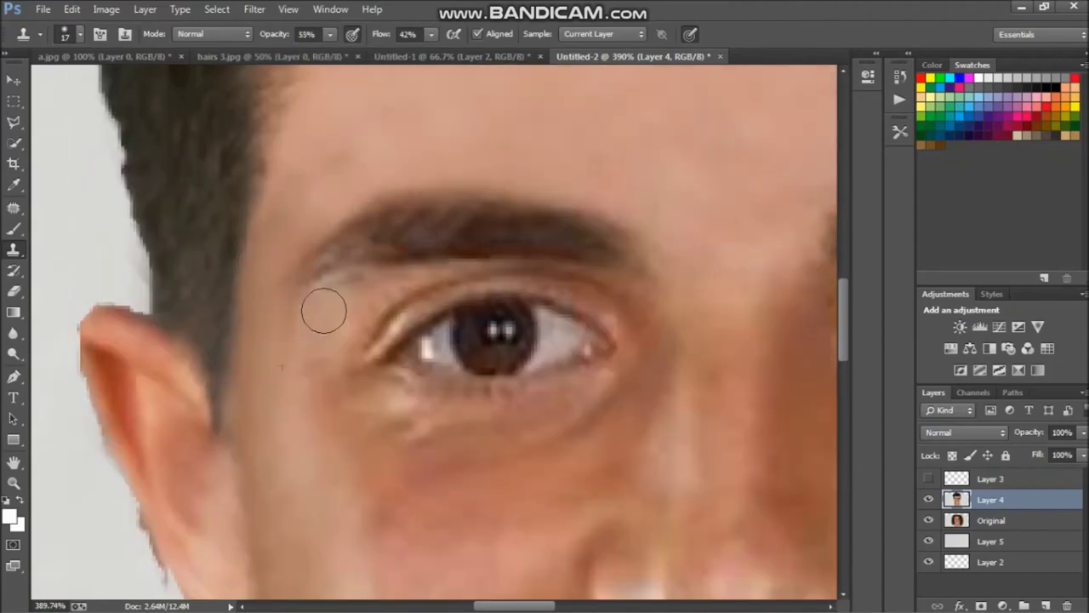
- Clone smooth skin over the forehead with a 40 px brush
{"action": "key", "text": "ctrl+alt+0"}
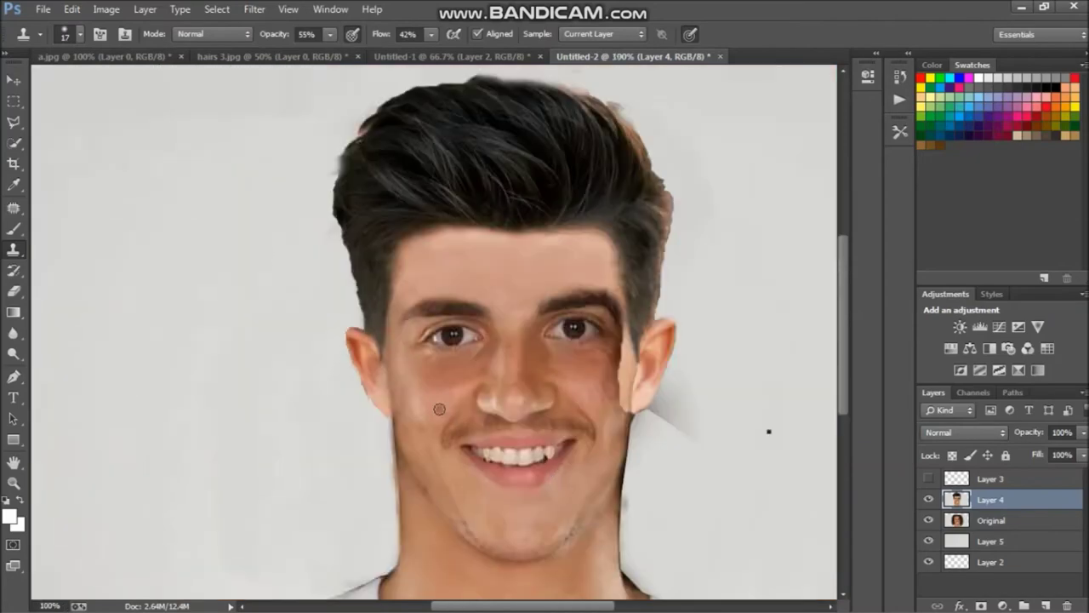
{"action": "key", "text": "ctrl+plus"}
{"action": "right_click", "coordinate": [442, 390]}
{"action": "key", "text": "Return"}
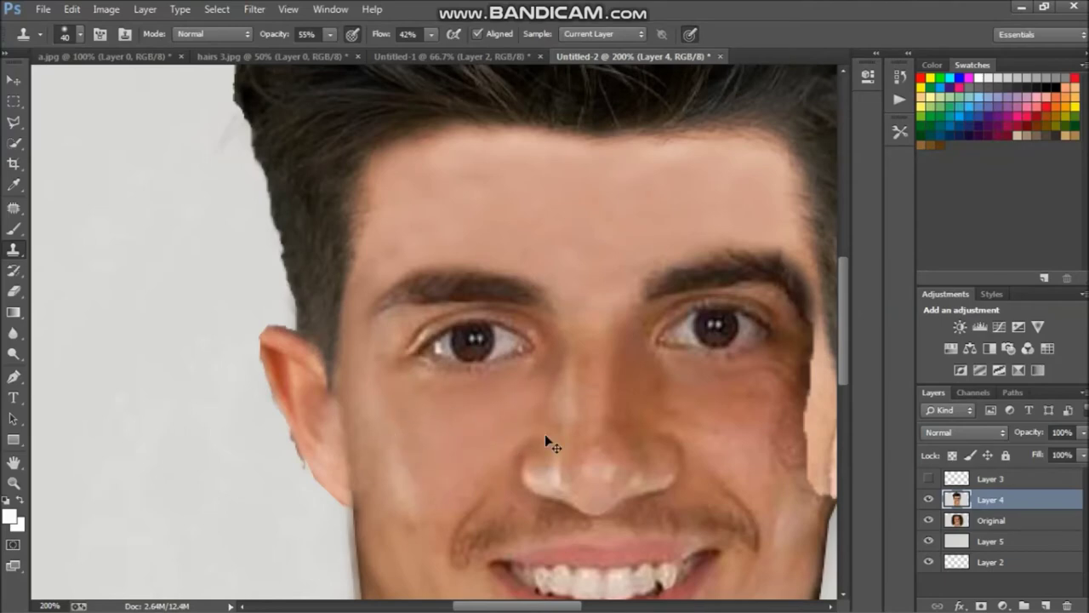
{"action": "scroll", "coordinate": [545, 435], "scroll_direction": "down", "scroll_amount": 3}
{"action": "scroll", "coordinate": [246, 515], "scroll_direction": "up", "scroll_amount": 3}
{"action": "scroll", "coordinate": [312, 165], "scroll_direction": "up", "scroll_amount": 2}
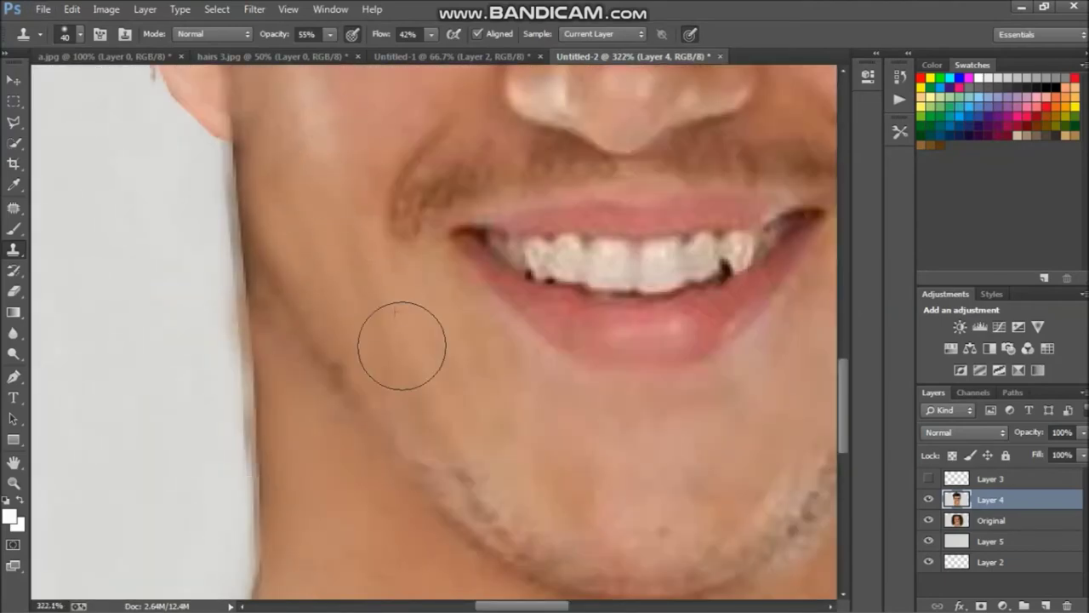
{"action": "scroll", "coordinate": [447, 481], "scroll_direction": "right", "scroll_amount": 5}
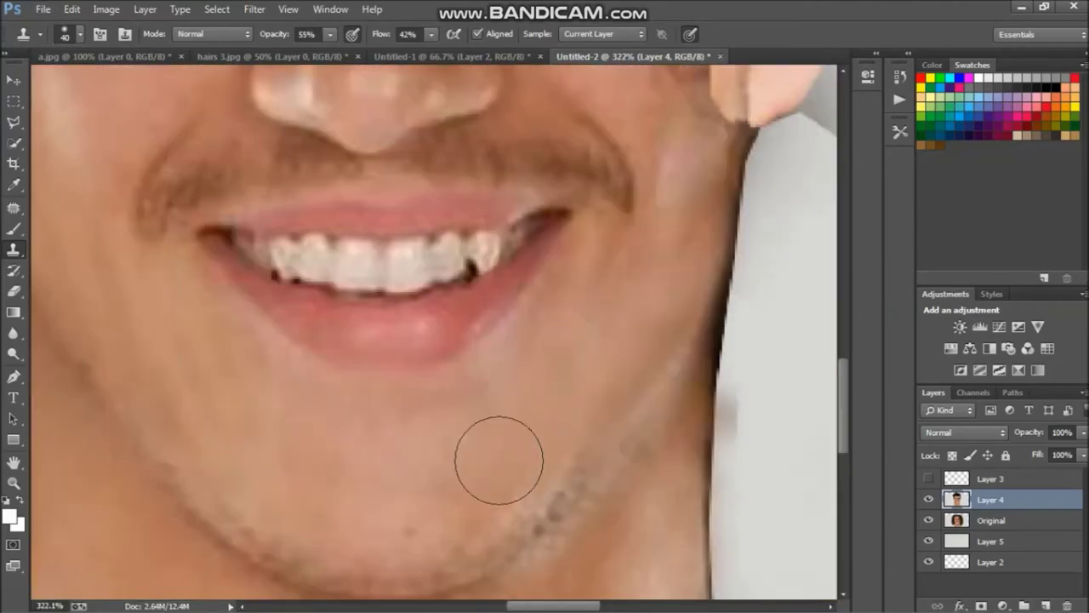
{"action": "scroll", "coordinate": [647, 136], "scroll_direction": "down", "scroll_amount": 3}
{"action": "scroll", "coordinate": [519, 221], "scroll_direction": "up", "scroll_amount": 3}
{"action": "left_click_drag", "start_coordinate": [596, 120], "coordinate": [638, 113]}
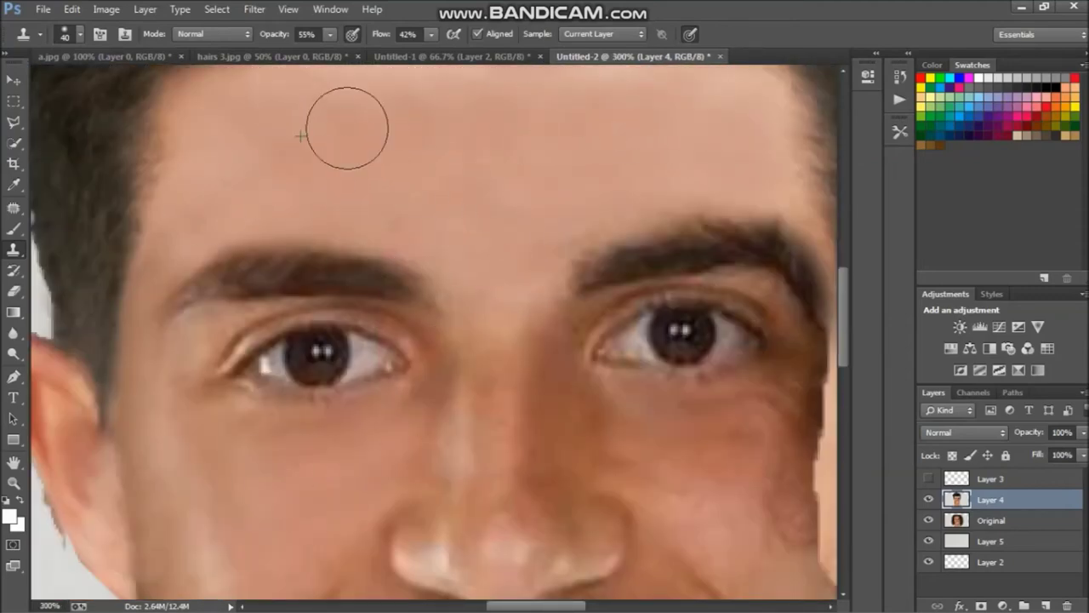
{"action": "scroll", "coordinate": [348, 127], "scroll_direction": "down", "scroll_amount": 1}
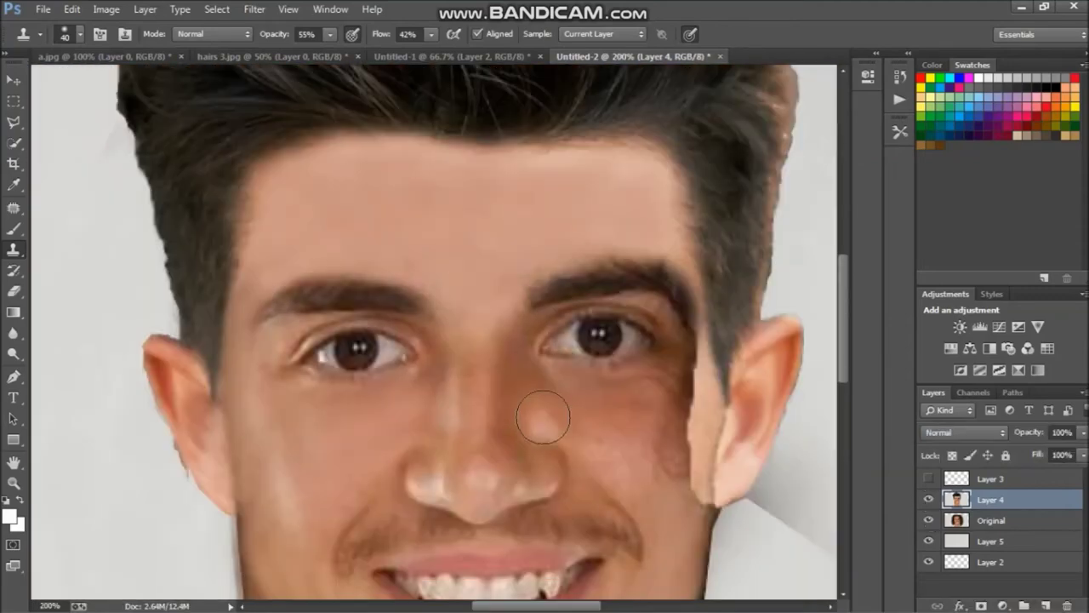
{"action": "scroll", "coordinate": [539, 414], "scroll_direction": "up", "scroll_amount": 1}
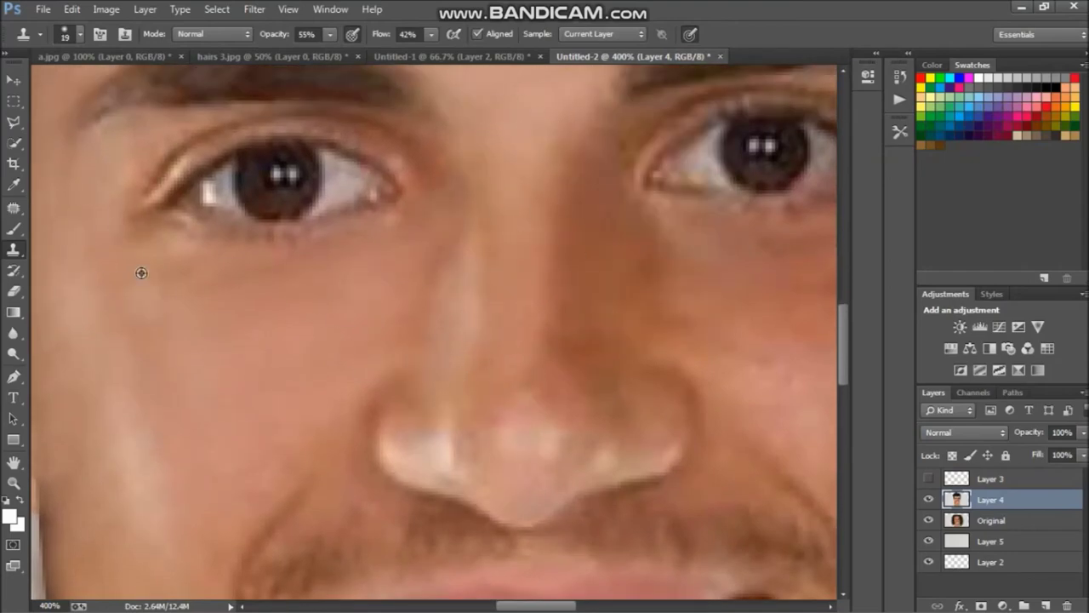
- View the face at 100% and draw a rectangular selection across it
{"action": "key", "text": "ctrl+1"}
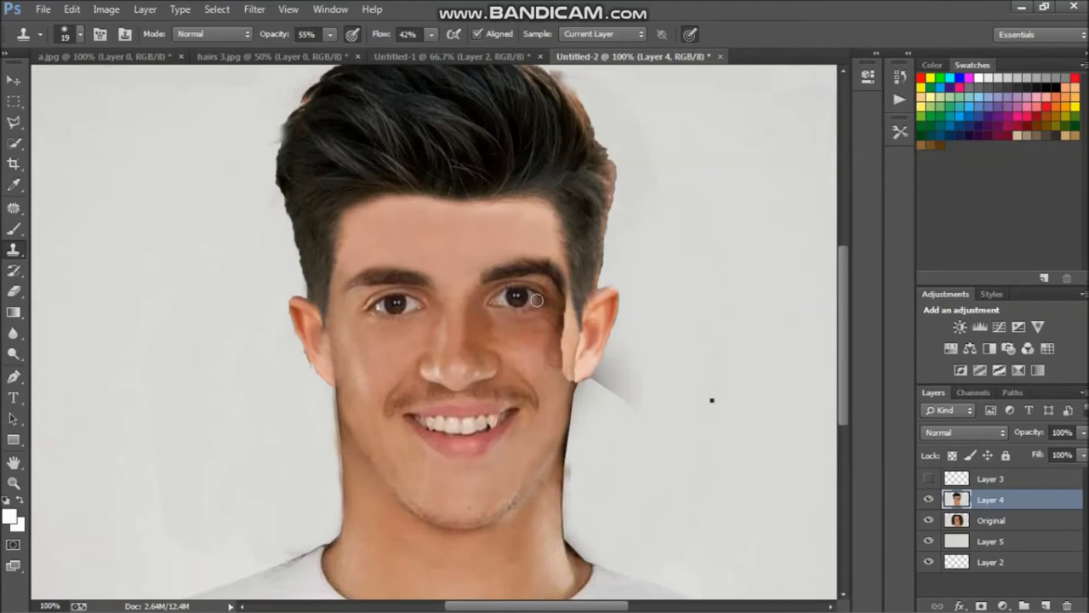
{"action": "key", "text": "m"}
{"action": "left_click_drag", "start_coordinate": [260, 239], "coordinate": [457, 390]}
- Copy the selected left eye-and-cheek area to the new Layer 6 and hide the short-haired face
{"action": "right_click", "coordinate": [380, 291]}
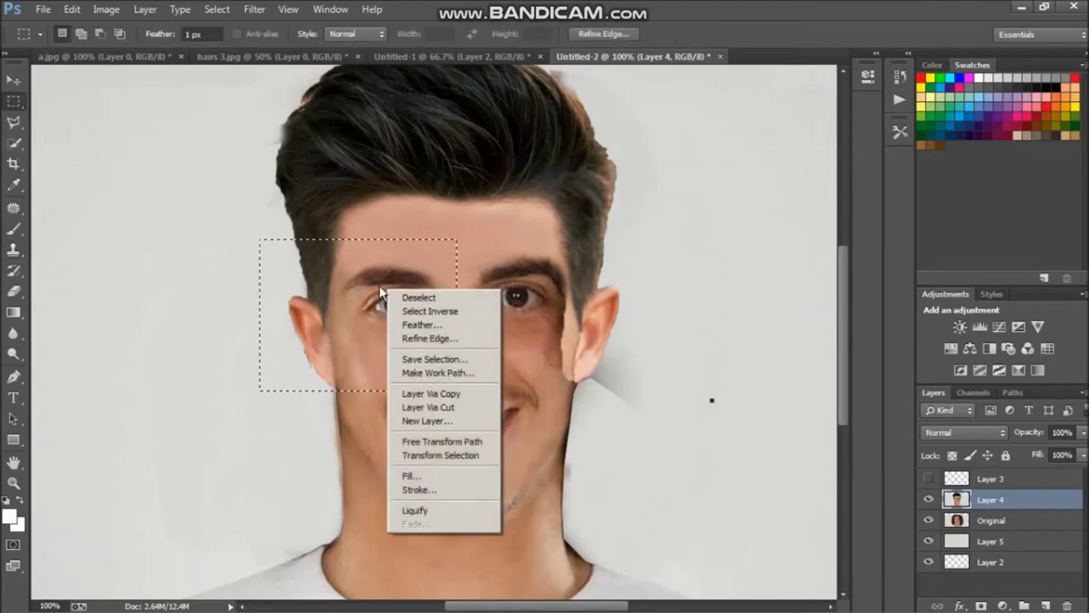
{"action": "left_click", "coordinate": [430, 394]}
{"action": "left_click", "coordinate": [928, 520]}
{"action": "right_click", "coordinate": [346, 323]}
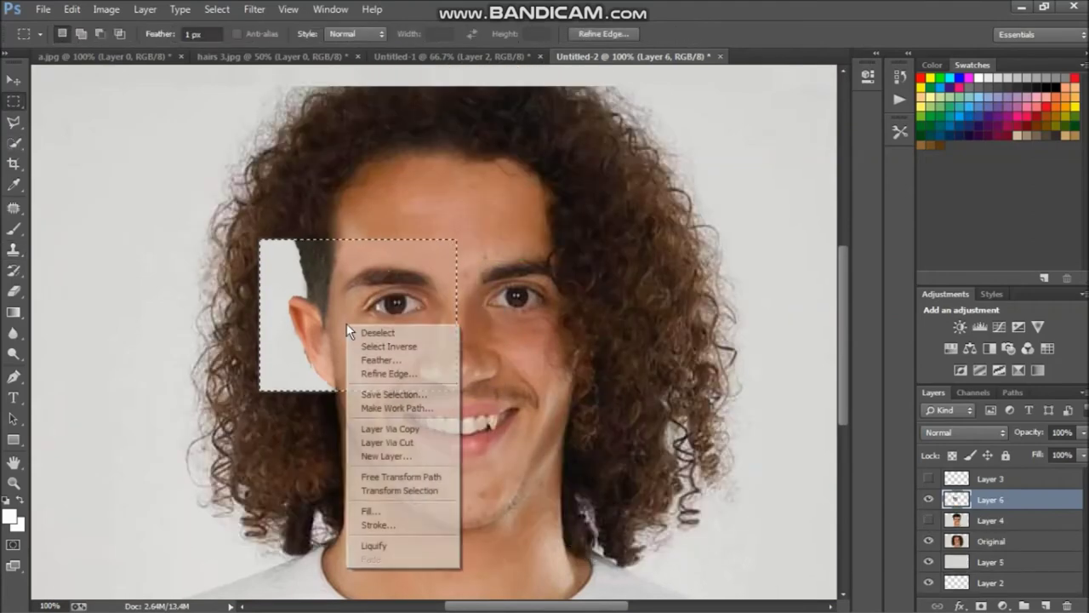
{"action": "key", "text": "Escape"}
{"action": "key", "text": "v"}
- Toggle the short-haired face and the patch layer to compare before and after
{"action": "right_click", "coordinate": [400, 317]}
{"action": "right_click", "coordinate": [991, 500]}
{"action": "key", "text": "Escape"}
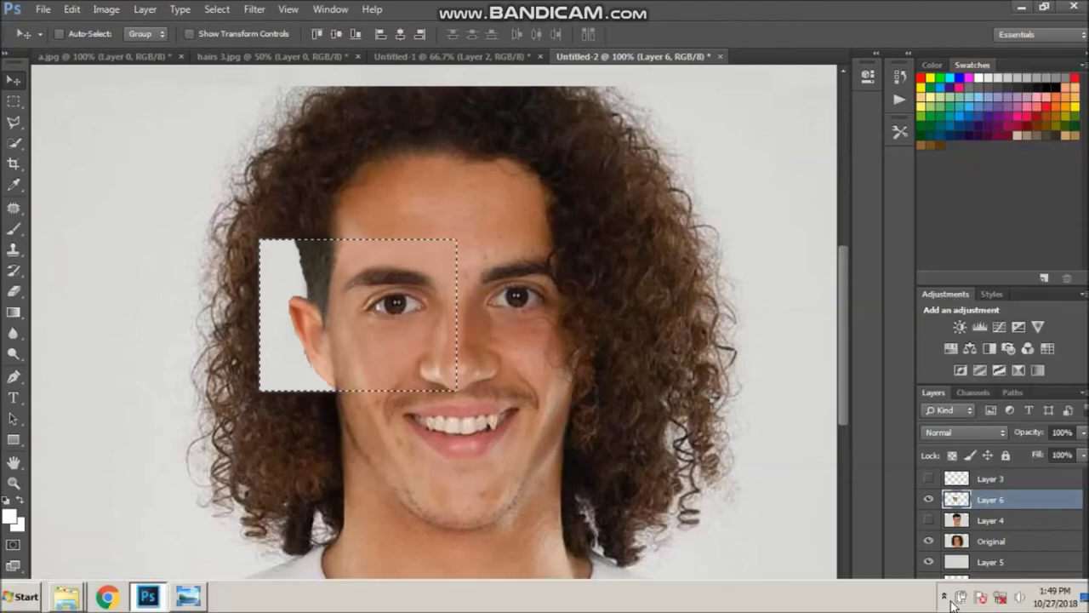
{"action": "key", "text": "ctrl+z"}
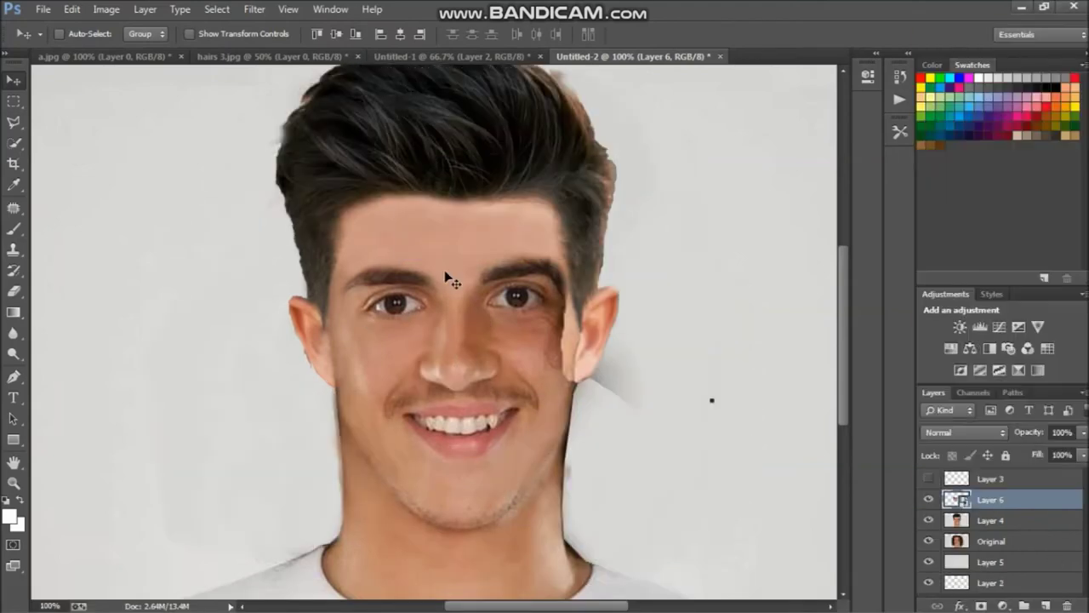
{"action": "right_click", "coordinate": [991, 499]}
{"action": "key", "text": "Escape"}
{"action": "key", "text": "ctrl+z"}
{"action": "key", "text": "ctrl+z"}
{"action": "key", "text": "ctrl+z"}
{"action": "key", "text": "ctrl+z"}
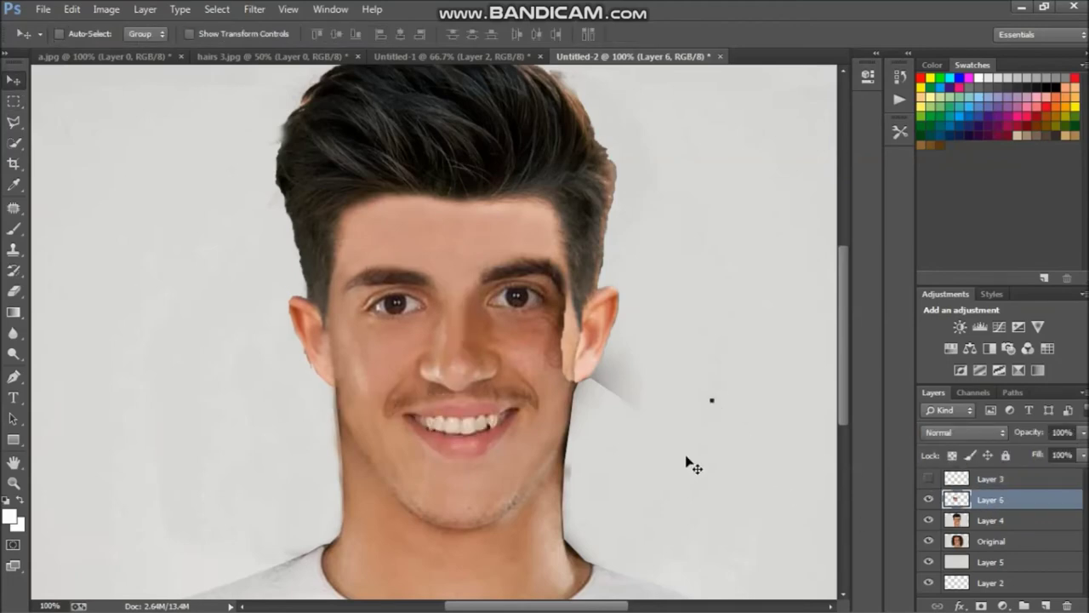
- Touch up the patch's ear edge with the Clone Stamp tool
{"action": "key", "text": "a"}
{"action": "key", "text": "ctrl+t"}
{"action": "right_click", "coordinate": [380, 342]}
{"action": "key", "text": "Escape"}
{"action": "scroll", "coordinate": [298, 319], "scroll_direction": "up", "scroll_amount": 2}
{"action": "key", "text": "s"}
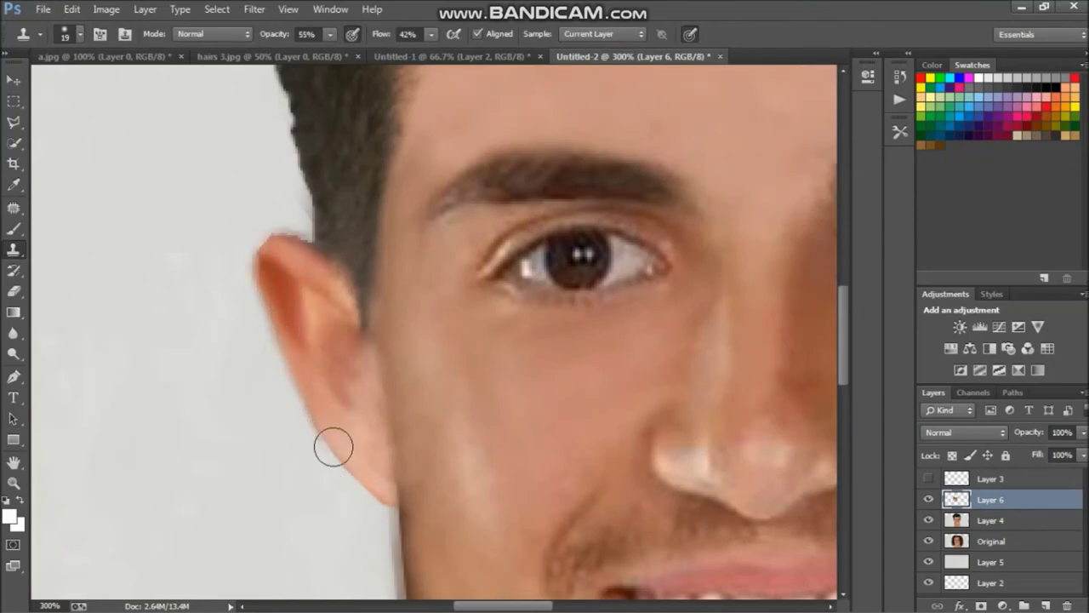
{"action": "scroll", "coordinate": [393, 436], "scroll_direction": "down", "scroll_amount": 1}
{"action": "scroll", "coordinate": [389, 243], "scroll_direction": "down", "scroll_amount": 2}
{"action": "right_click", "coordinate": [1000, 500]}
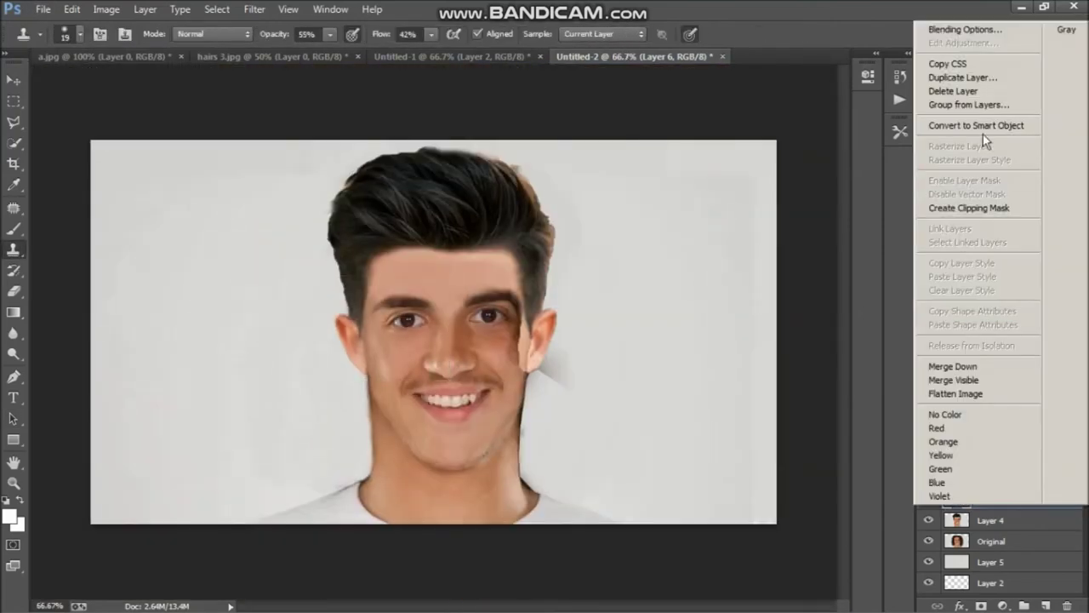
- Duplicate Layer 6, flip the copy horizontally, and position it over the right cheek
{"action": "key", "text": "ctrl+j"}
{"action": "key", "text": "ctrl+t"}
{"action": "left_click_drag", "start_coordinate": [382, 337], "coordinate": [541, 324]}
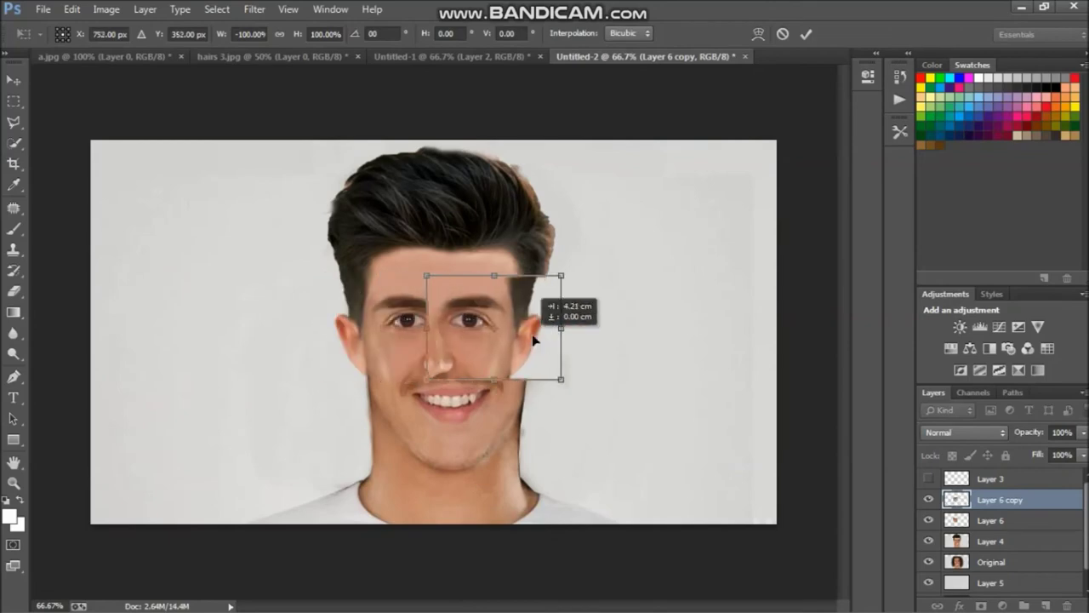
{"action": "left_click_drag", "start_coordinate": [1029, 432], "coordinate": [1036, 446]}
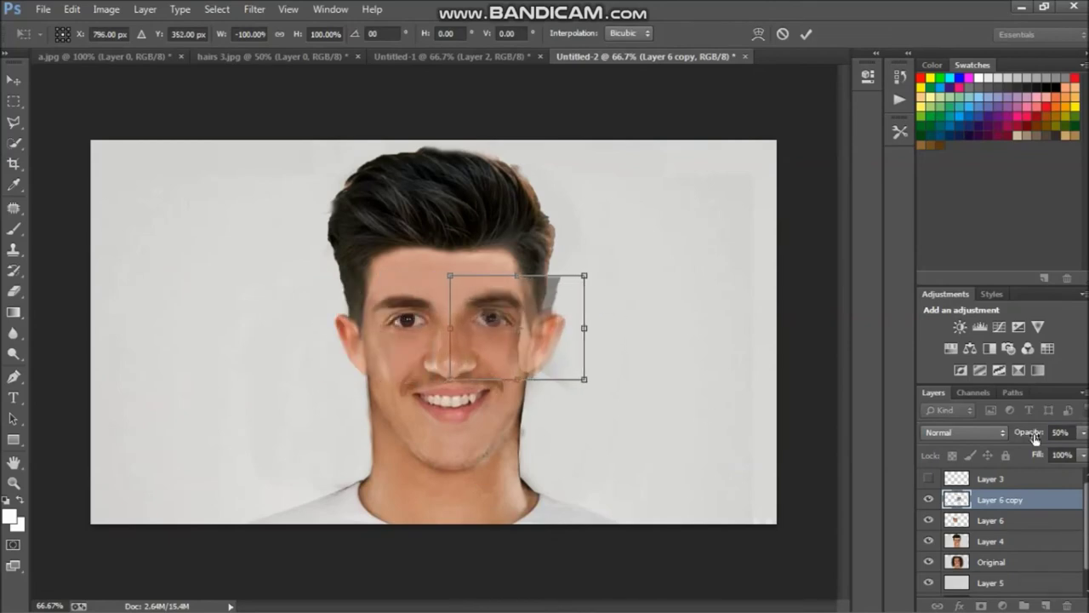
{"action": "right_click", "coordinate": [532, 278]}
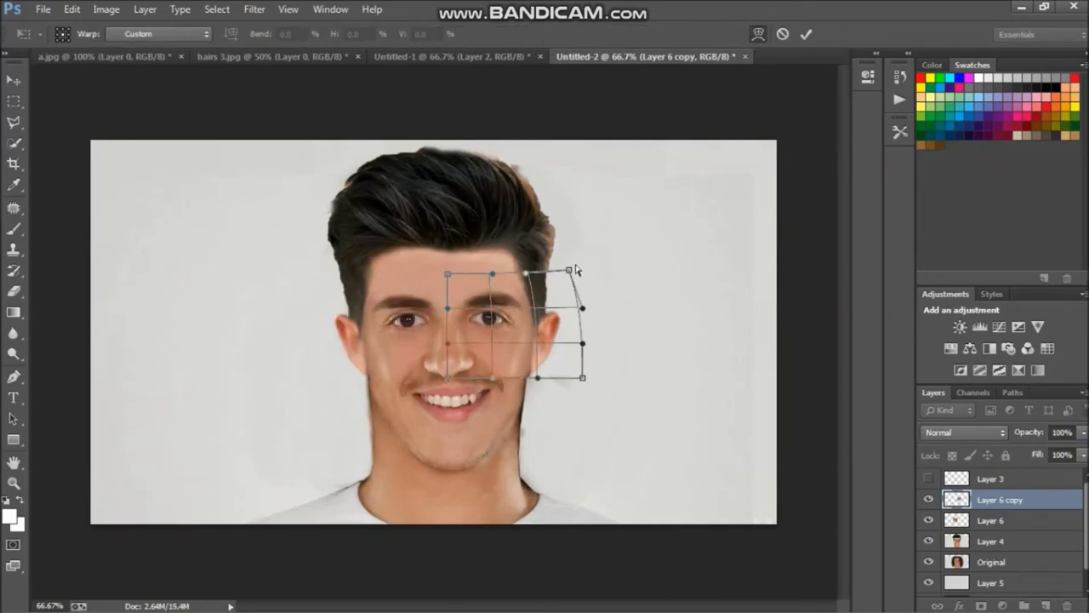
- Warp the mirrored patch to fit the right eye and cheek, then commit it
{"action": "key", "text": "ctrl+plus"}
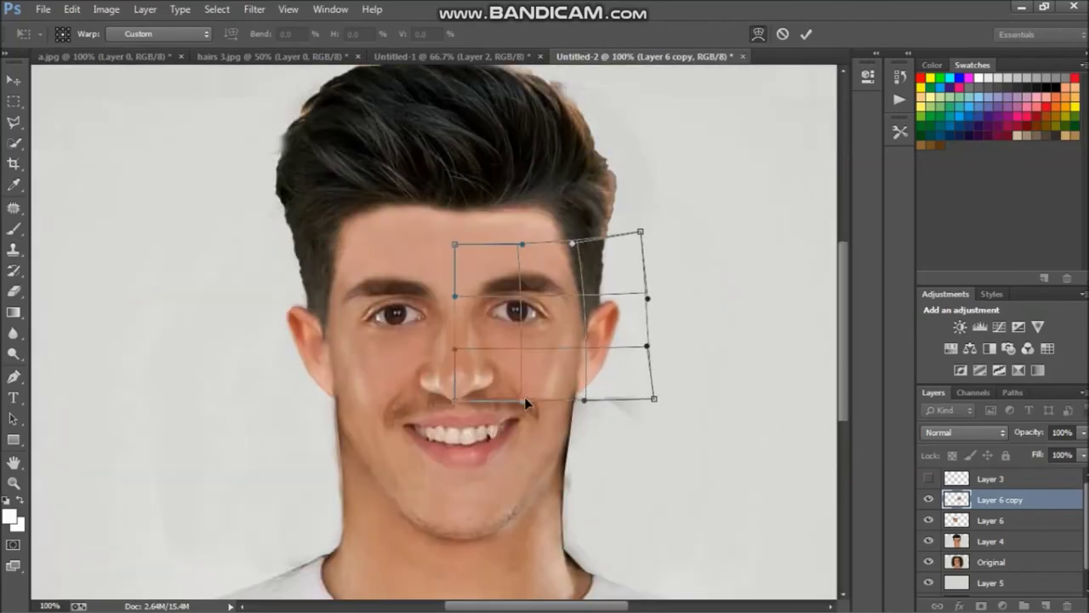
{"action": "key", "text": "ctrl+plus"}
{"action": "key", "text": "ctrl+plus"}
{"action": "scroll", "coordinate": [712, 318], "scroll_direction": "down", "scroll_amount": 3}
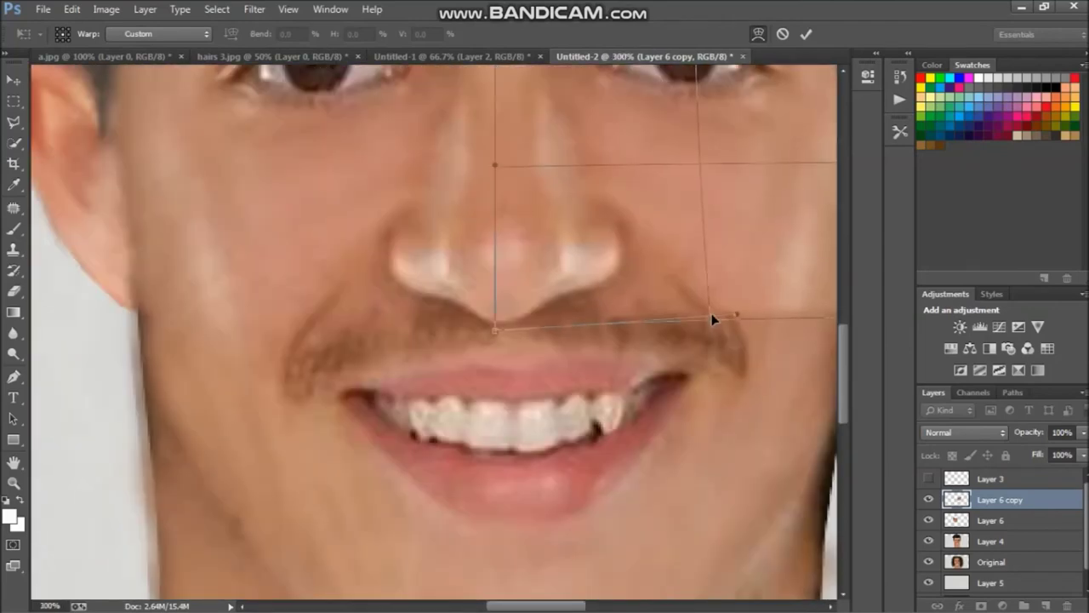
{"action": "key", "text": "ctrl+minus"}
{"action": "key", "text": "ctrl+minus"}
{"action": "key", "text": "Return"}
- Merge the mirrored patch layers with Layer 4 into a single face layer
{"action": "left_click", "coordinate": [992, 520], "text": "shift"}
{"action": "left_click", "coordinate": [991, 542], "text": "shift"}
{"action": "right_click", "coordinate": [991, 541]}
{"action": "left_click", "coordinate": [962, 389]}
{"action": "key", "text": "ctrl+plus"}
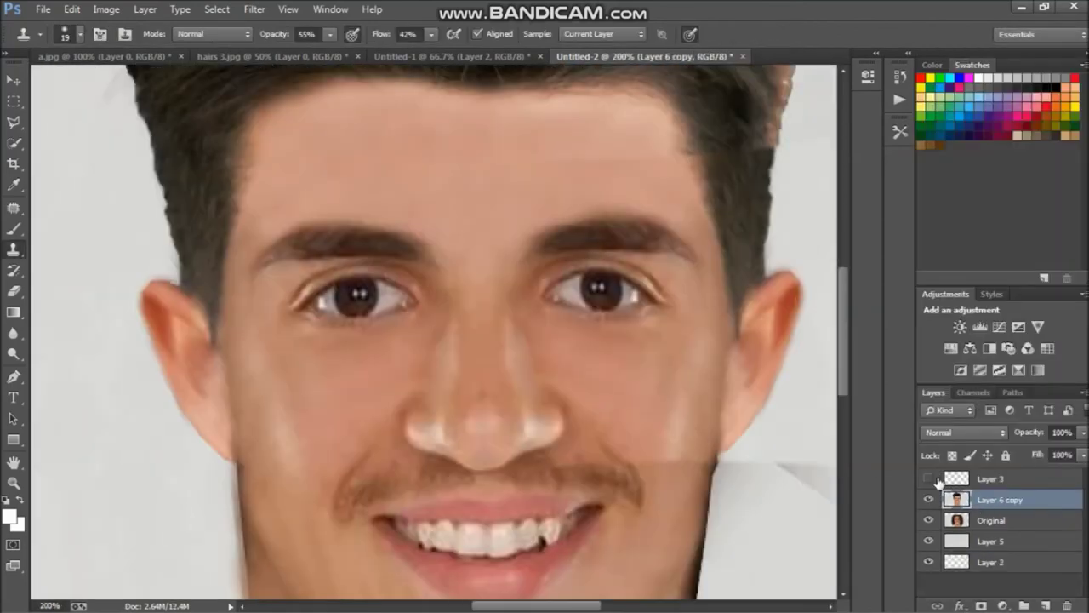
{"action": "key", "text": "ctrl+plus"}
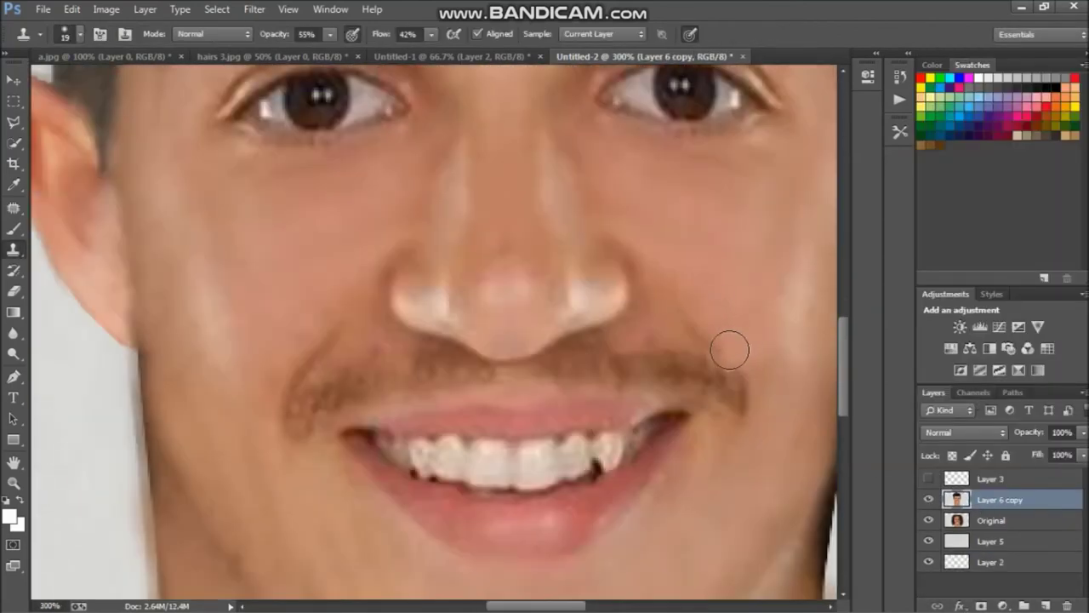
{"action": "left_click_drag", "start_coordinate": [534, 609], "coordinate": [591, 610]}
{"action": "scroll", "coordinate": [476, 383], "scroll_direction": "down", "scroll_amount": 1}
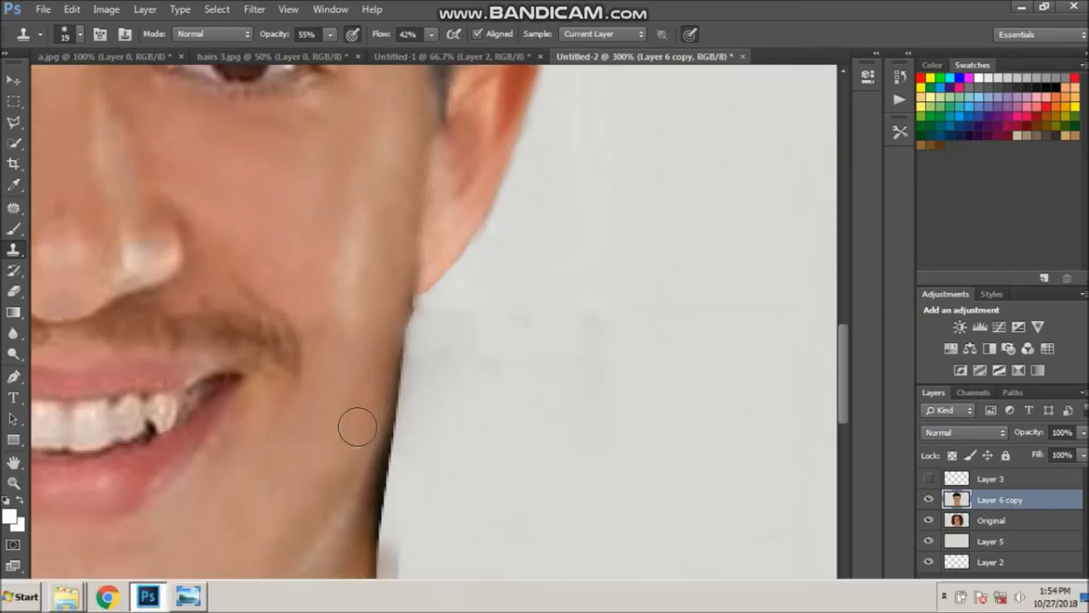
{"action": "scroll", "coordinate": [440, 341], "scroll_direction": "down", "scroll_amount": 3}
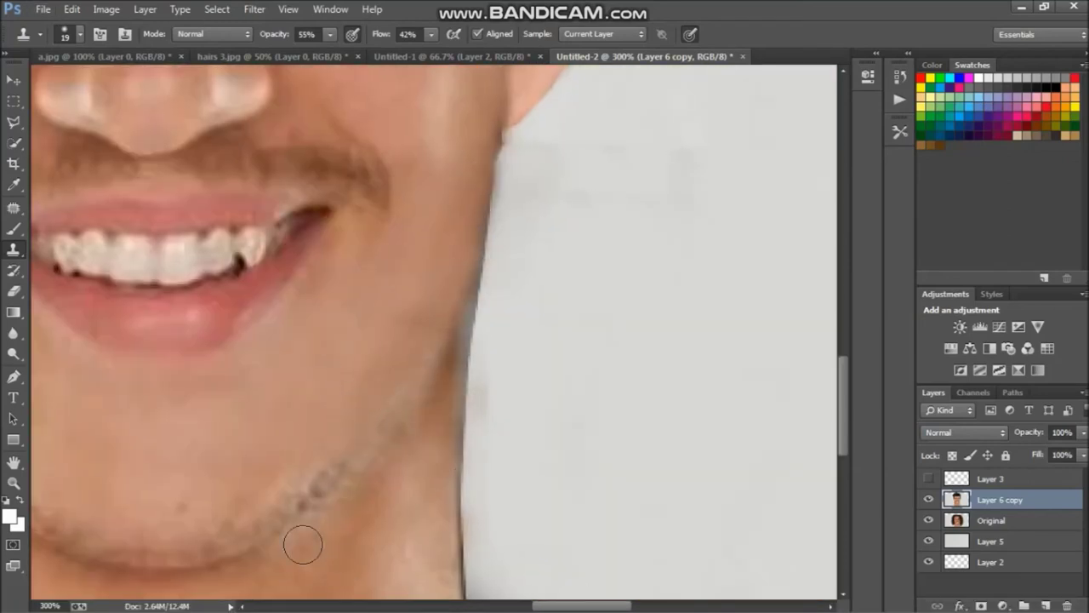
{"action": "key", "text": "ctrl+minus"}
{"action": "key", "text": "m"}
- Copy a left-jaw strip to a new layer, flip it, and move it onto the right jaw
{"action": "left_click_drag", "start_coordinate": [190, 316], "coordinate": [255, 523]}
{"action": "right_click", "coordinate": [255, 421]}
{"action": "left_click", "coordinate": [323, 299]}
{"action": "key", "text": "ctrl+t"}
{"action": "right_click", "coordinate": [255, 422]}
{"action": "left_click", "coordinate": [316, 397]}
{"action": "left_click_drag", "start_coordinate": [267, 450], "coordinate": [712, 450]}
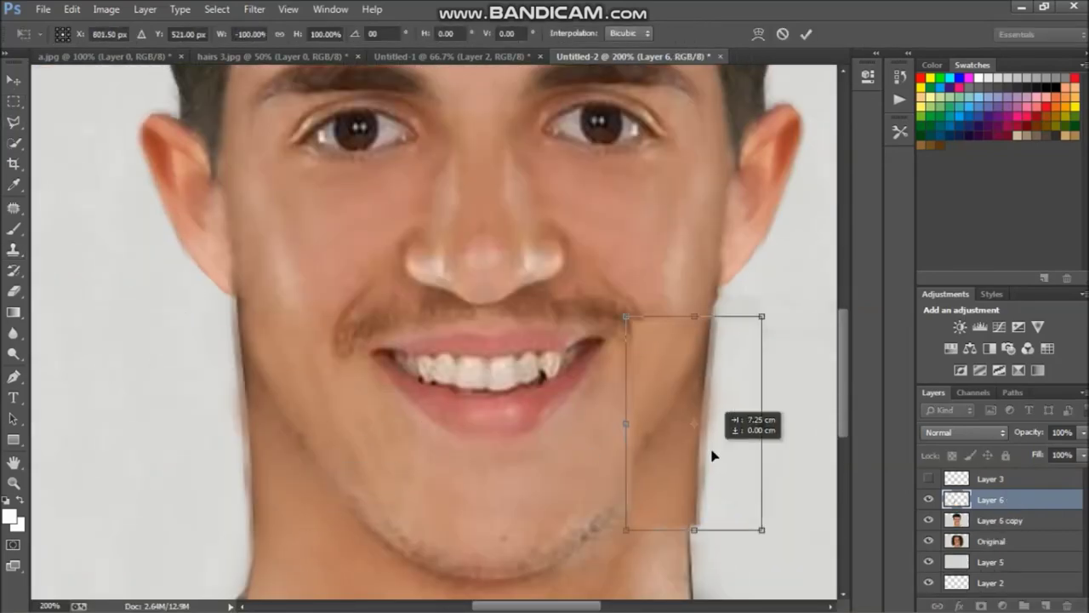
- Warp the mirrored jaw strip twice to fit the right jawline
{"action": "right_click", "coordinate": [712, 450]}
{"action": "left_click", "coordinate": [744, 303]}
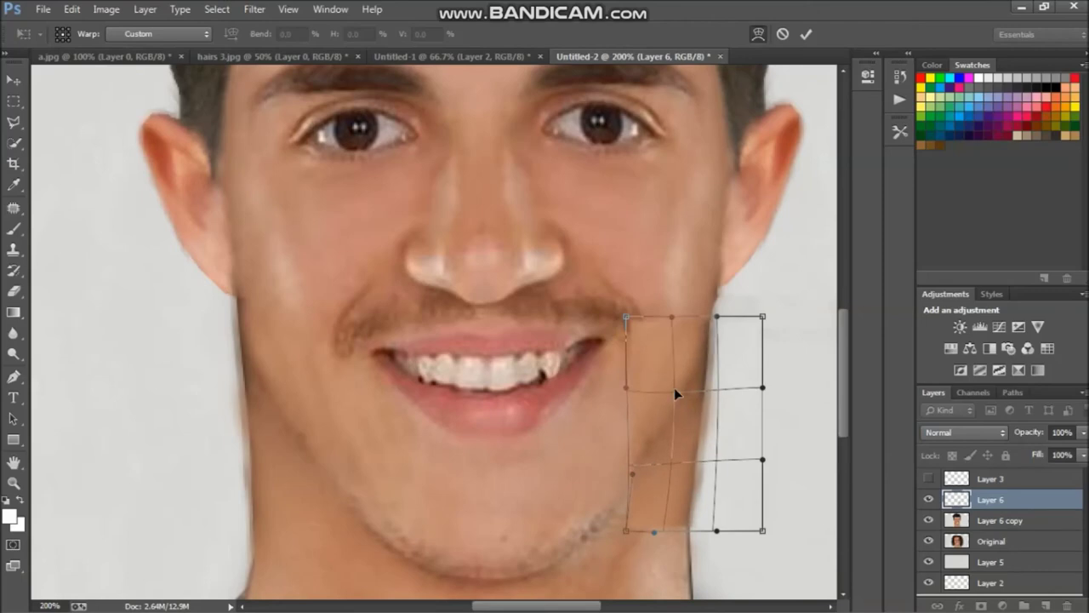
{"action": "key", "text": "Return"}
{"action": "key", "text": "ctrl+t"}
{"action": "right_click", "coordinate": [766, 460]}
{"action": "left_click", "coordinate": [775, 461]}
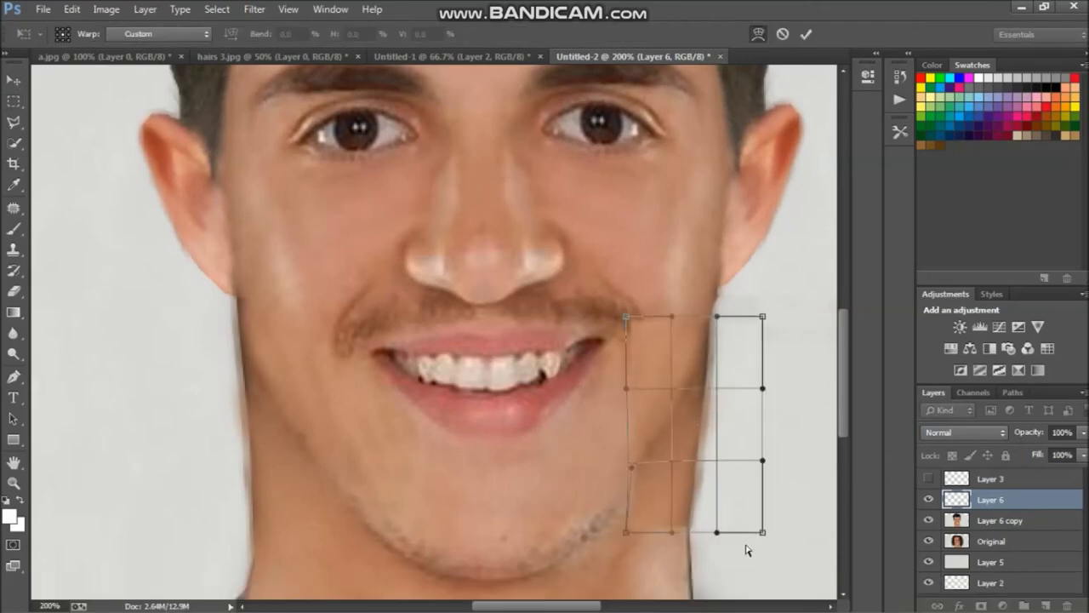
{"action": "key", "text": "Return"}
- Clean up the jaw strip's edges and merge it into the face layer
{"action": "scroll", "coordinate": [711, 451], "scroll_direction": "down", "scroll_amount": 2}
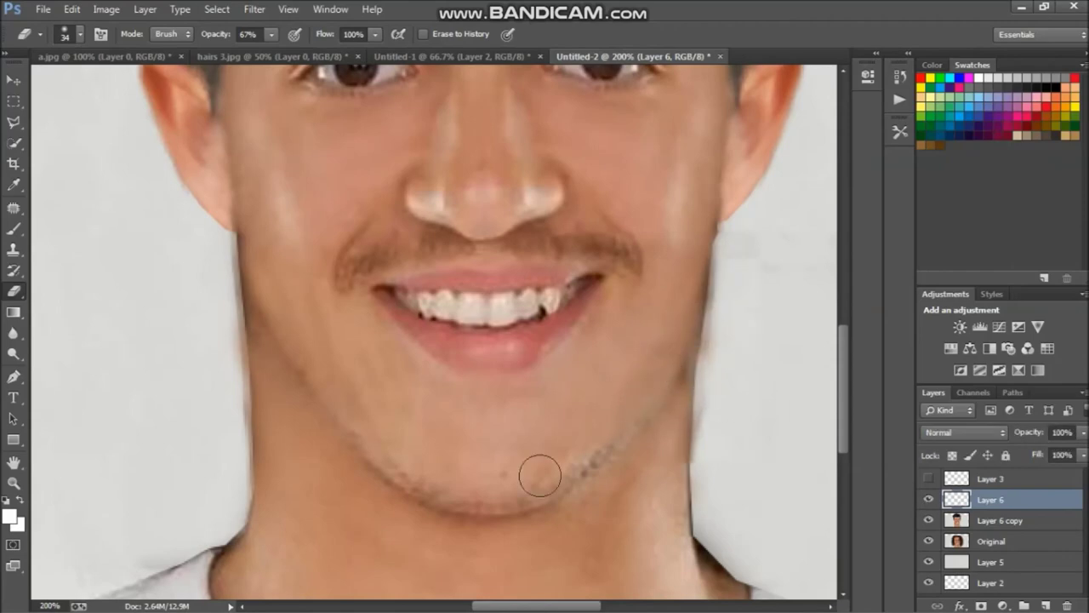
{"action": "key", "text": "ctrl+minus"}
{"action": "key", "text": "ctrl+minus"}
{"action": "key", "text": "Delete"}
{"action": "left_click", "coordinate": [254, 9]}
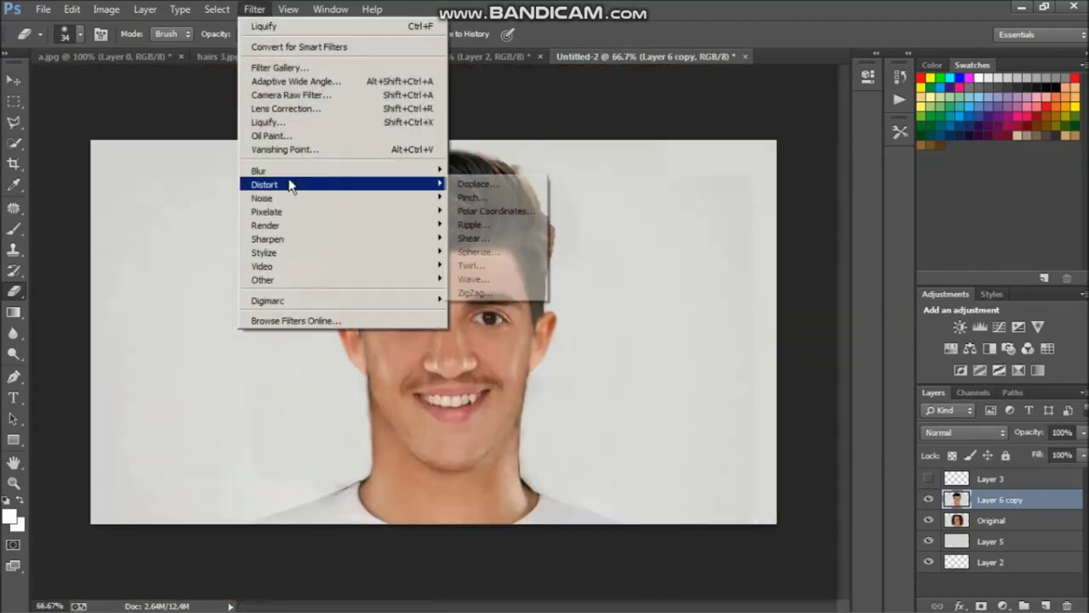
- Push the chin and jaw inward with Liquify's Forward Warp, then compare with the original
{"action": "left_click", "coordinate": [268, 122]}
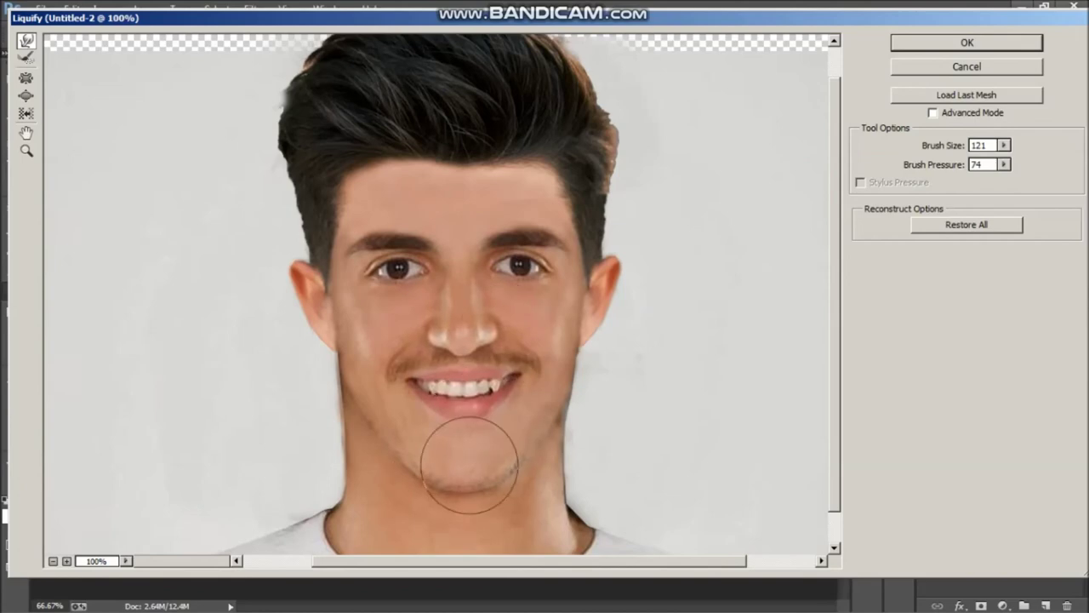
{"action": "left_click", "coordinate": [967, 42]}
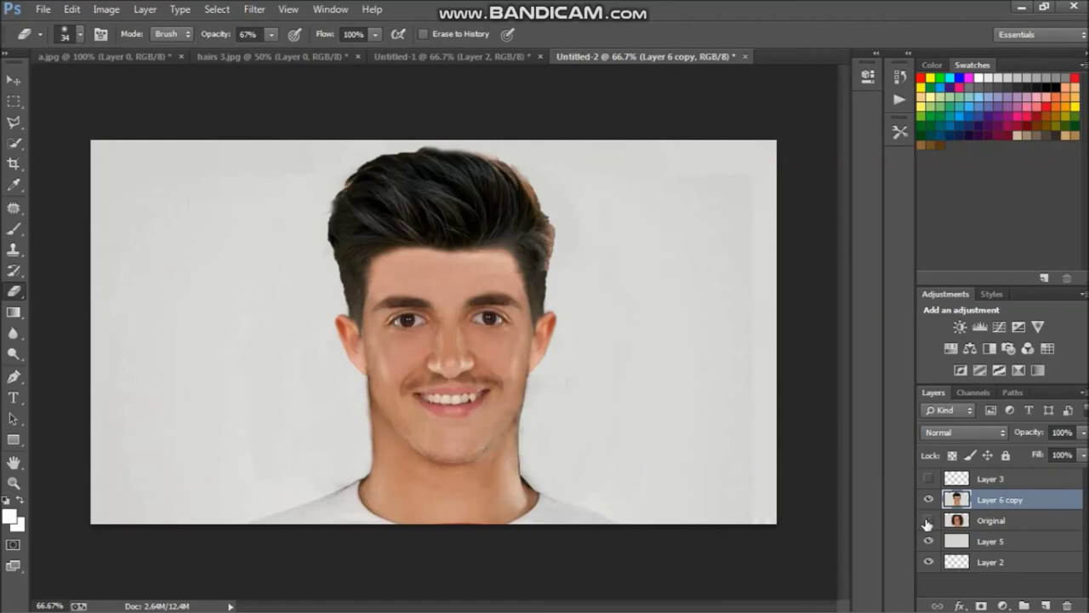
{"action": "left_click", "coordinate": [929, 516]}
{"action": "left_click", "coordinate": [929, 517]}
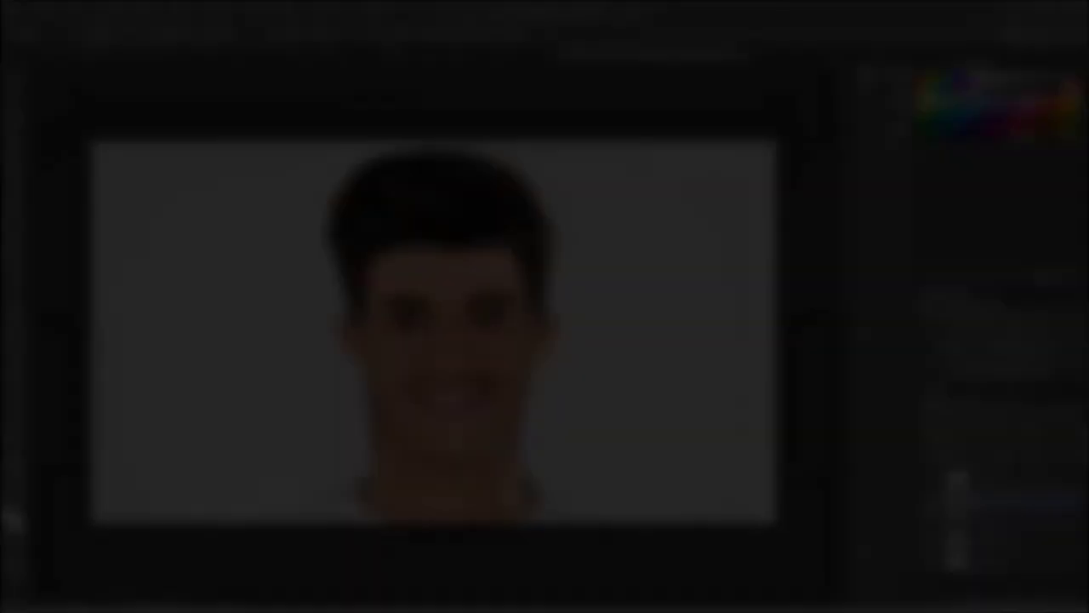